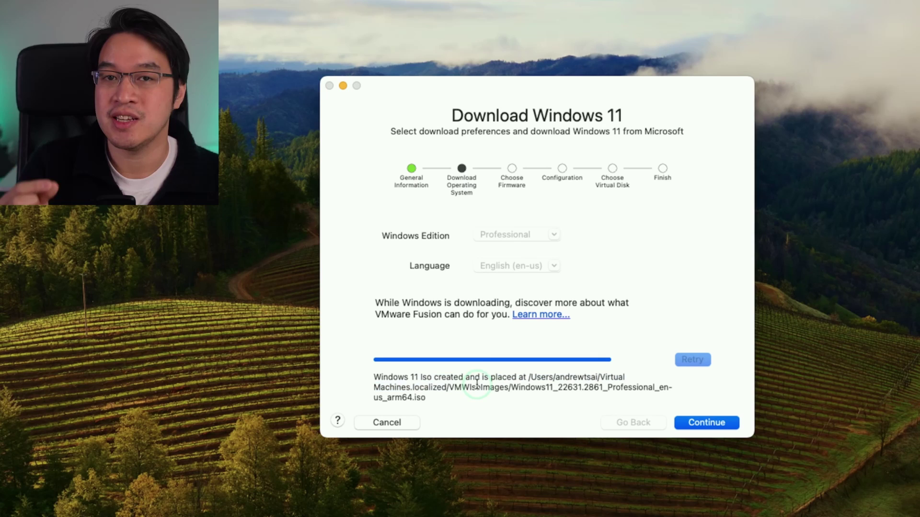
# Check the message showing where the downloaded Windows 11 ISO was saved
pyautogui.tripleClick(446, 384)
pyautogui.click(645, 423)
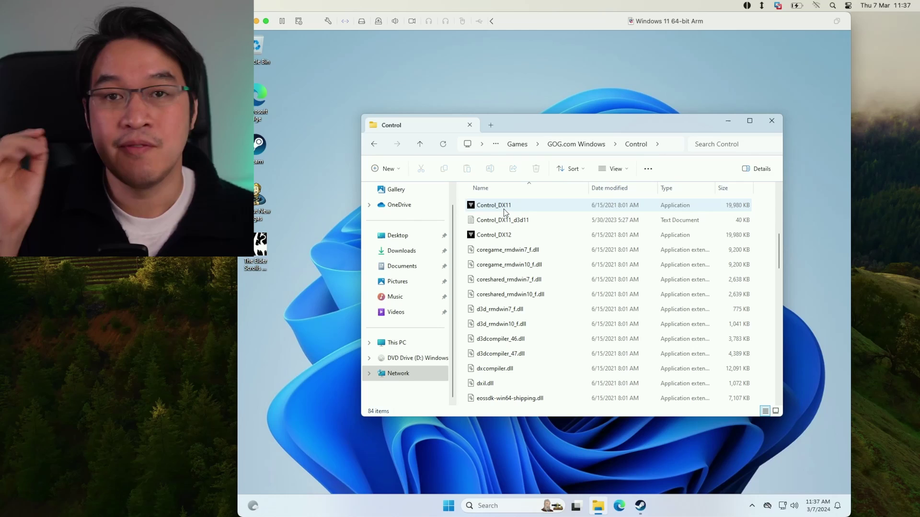
# Launch Control_DX11 from the Games > GOG.com Windows > Control folder
pyautogui.doubleClick(504, 209)
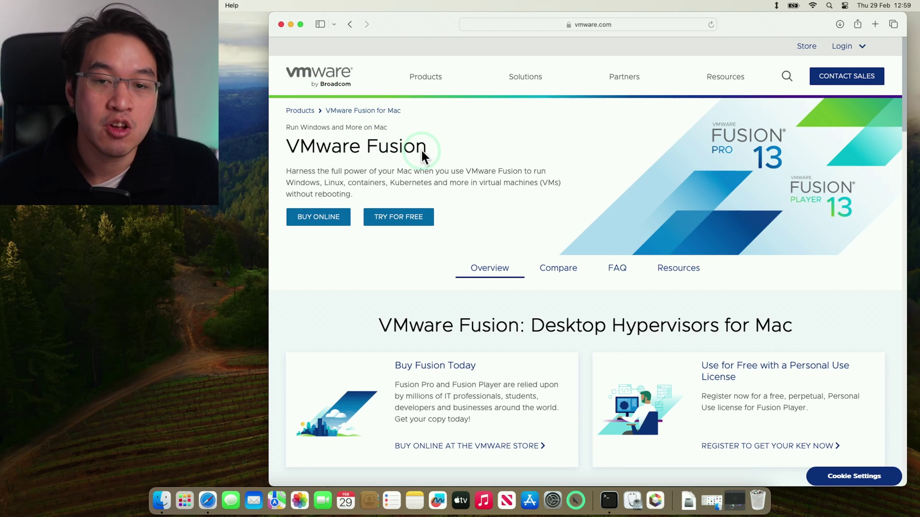
# Look over the current VMware page title, headings and address
pyautogui.moveTo(422, 152); pyautogui.dragTo(337, 150)
pyautogui.click(338, 150)
pyautogui.scroll(-2, 736, 393)
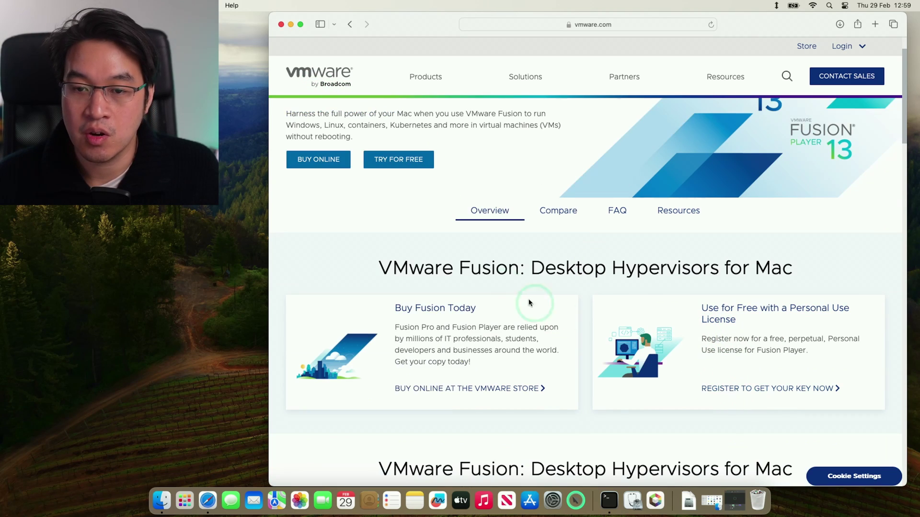
pyautogui.moveTo(387, 267); pyautogui.dragTo(649, 267)
pyautogui.click(575, 266)
pyautogui.scroll(2, 718, 274)
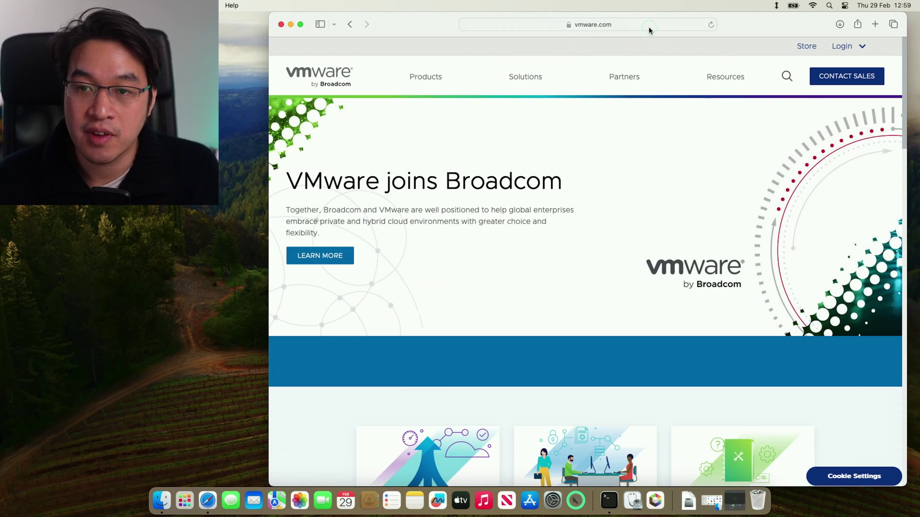
pyautogui.click(649, 30)
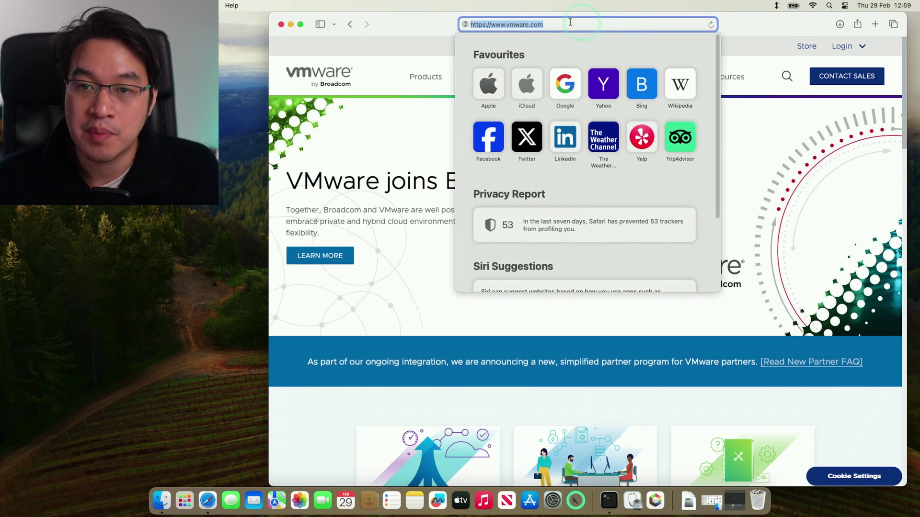
pyautogui.click(397, 143)
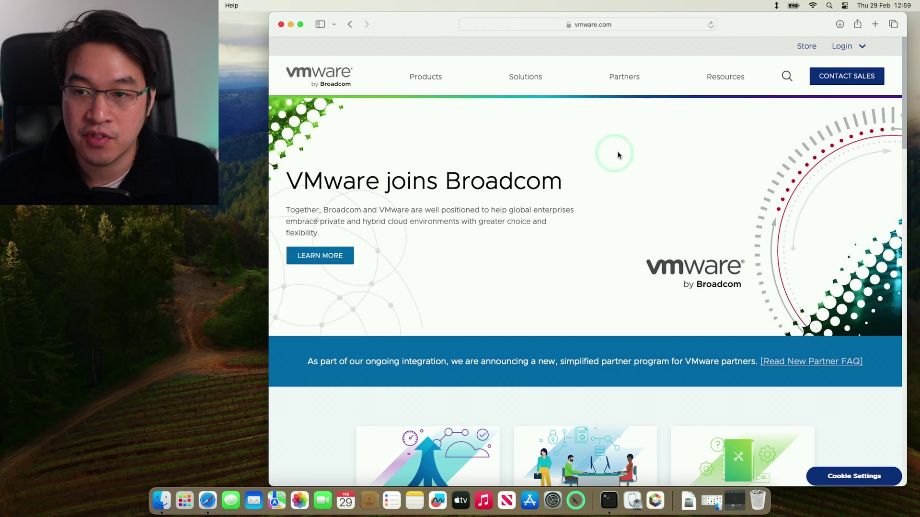
# Go to Products > Fusion for Mac and register for the free Personal Use License
pyautogui.click(416, 78)
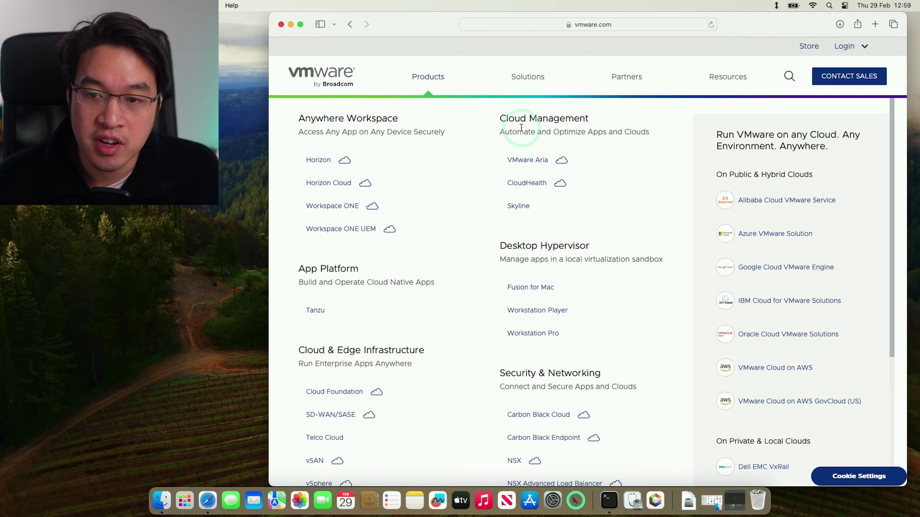
pyautogui.click(540, 293)
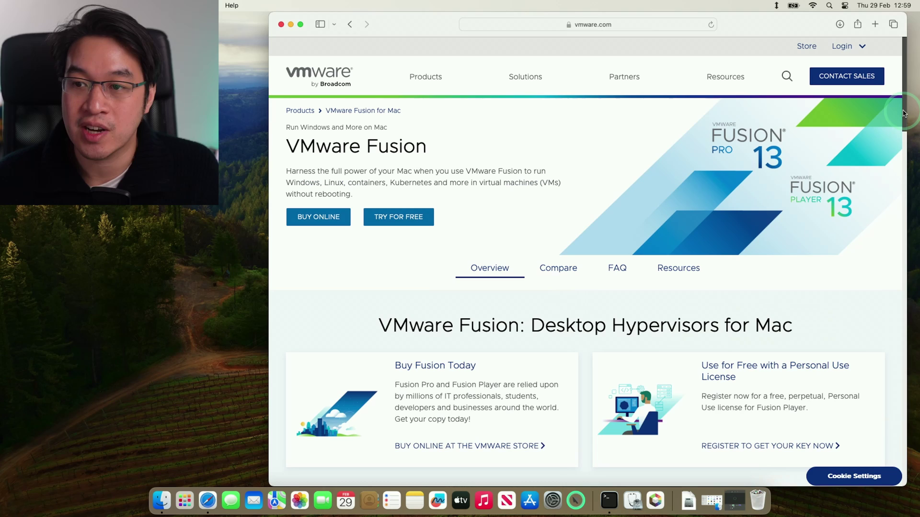
pyautogui.scroll(-5, 633, 147)
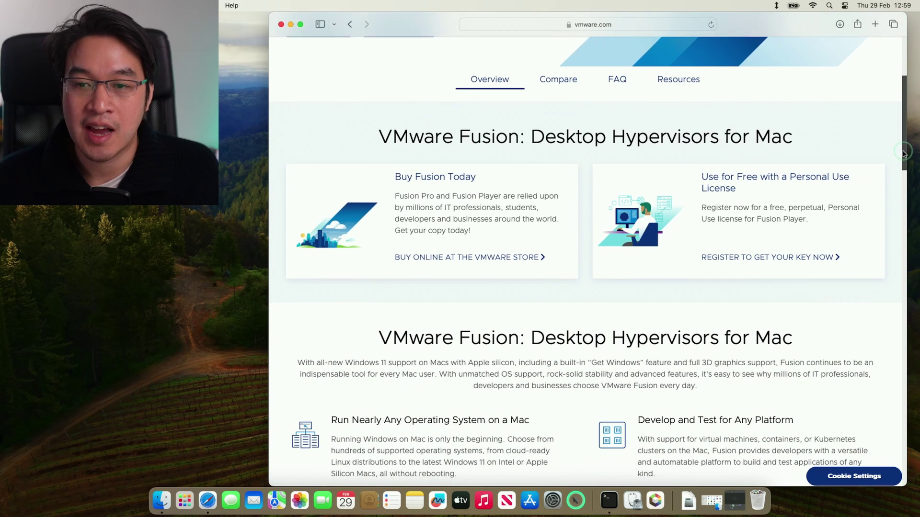
pyautogui.moveTo(533, 128); pyautogui.dragTo(786, 132)
pyautogui.click(788, 134)
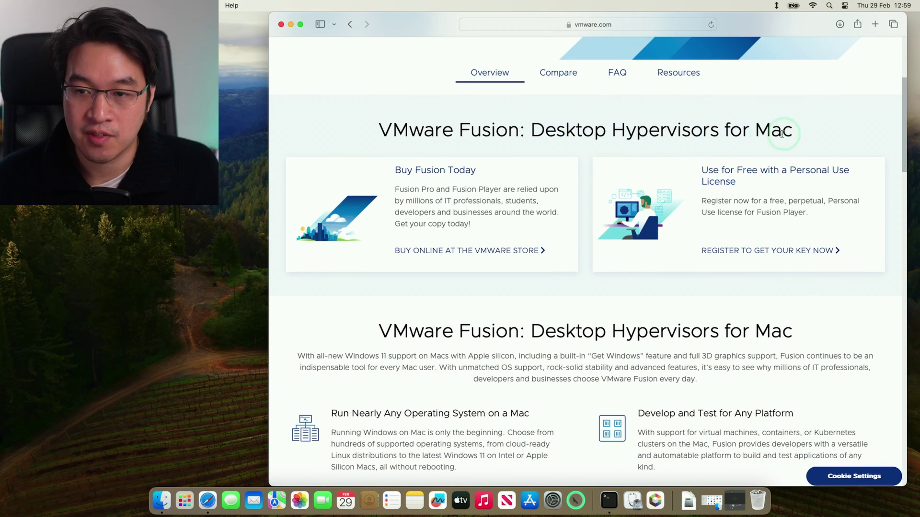
pyautogui.click(724, 253)
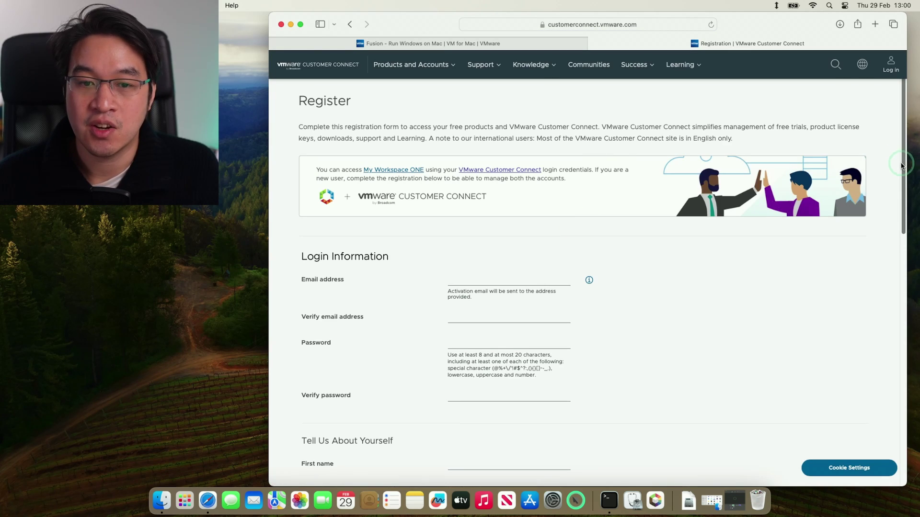
# Scroll through the Register form, then return to the signed-in Fusion Player license page
pyautogui.scroll(-3, 894, 188)
pyautogui.scroll(-5, 335, 201)
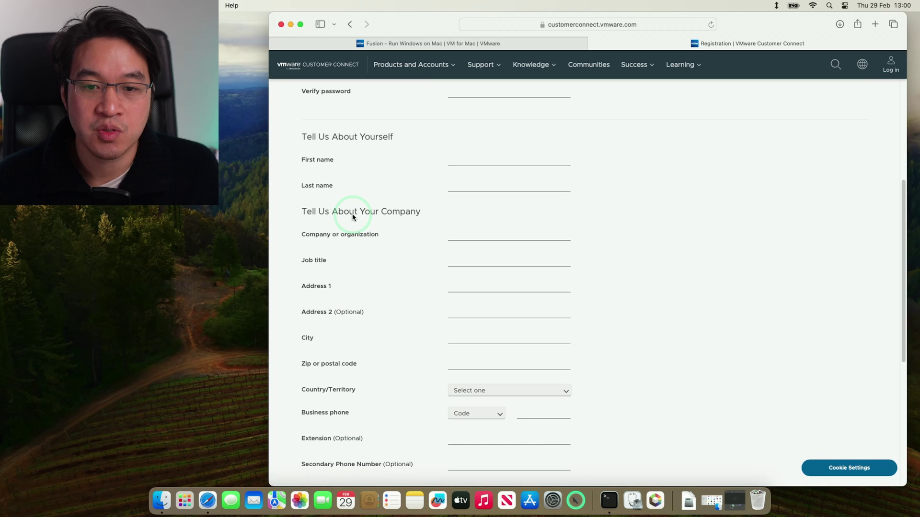
pyautogui.scroll(-6, 412, 249)
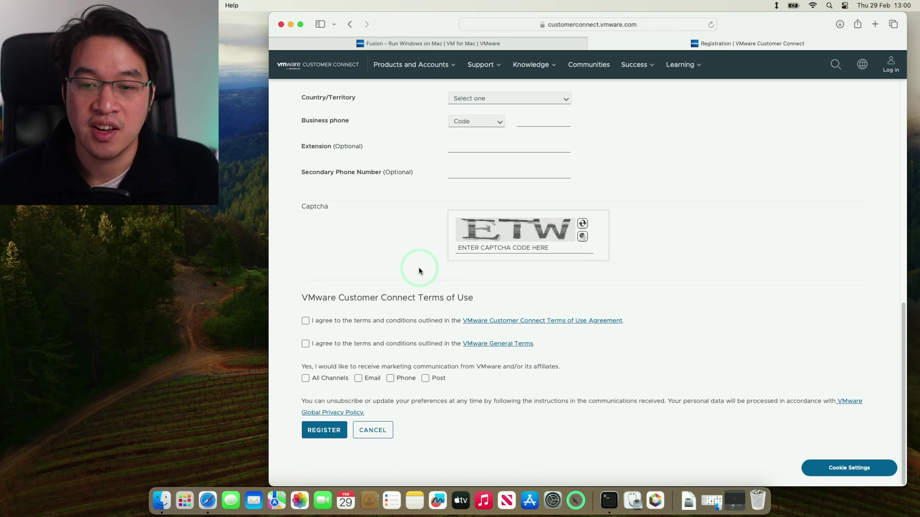
pyautogui.click(351, 25)
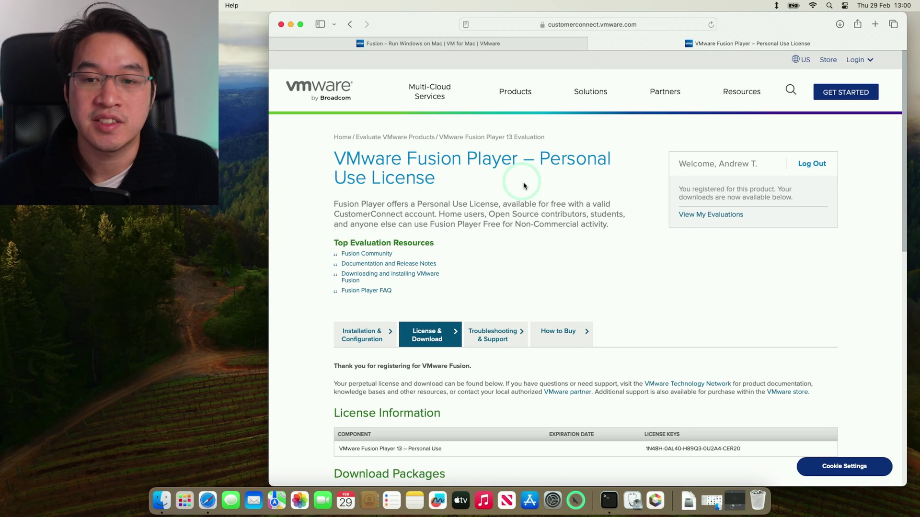
# Copy the Fusion Player personal-use license key
pyautogui.tripleClick(681, 163)
pyautogui.click(732, 299)
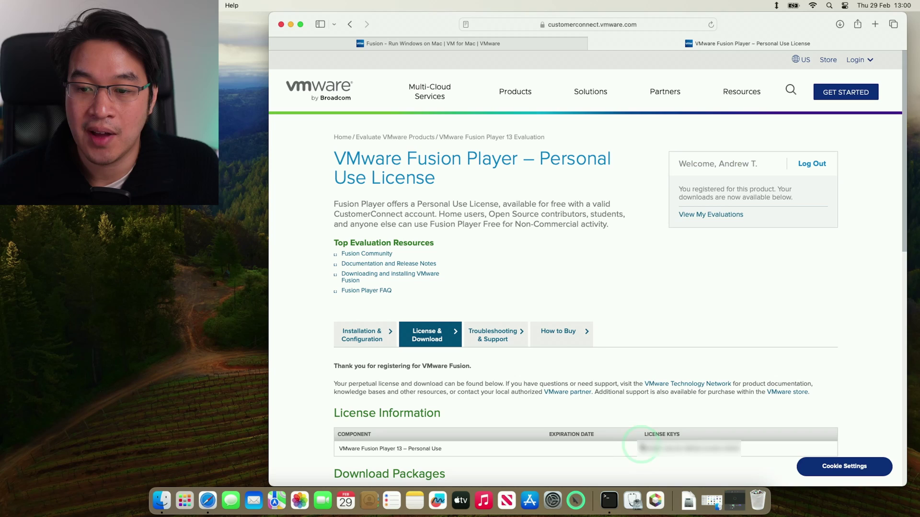
pyautogui.scroll(-10, 897, 182)
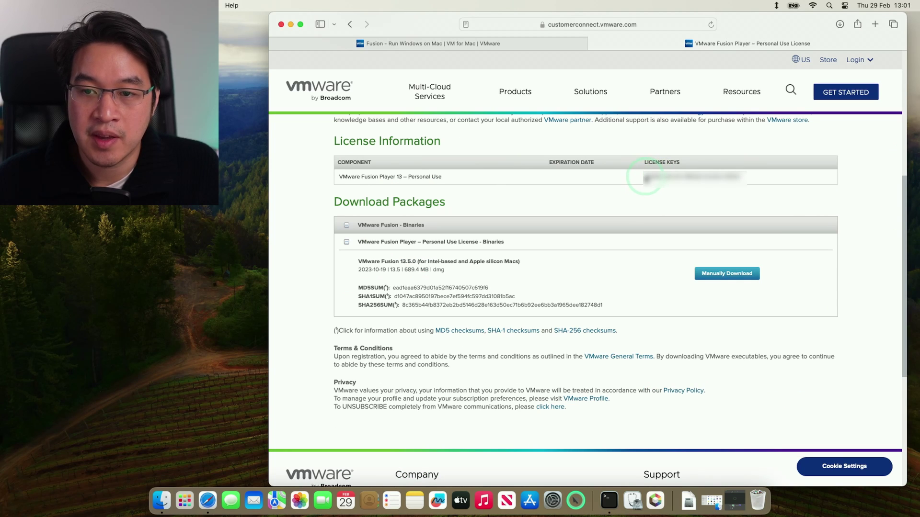
pyautogui.moveTo(645, 177); pyautogui.dragTo(733, 176)
pyautogui.rightClick(690, 177)
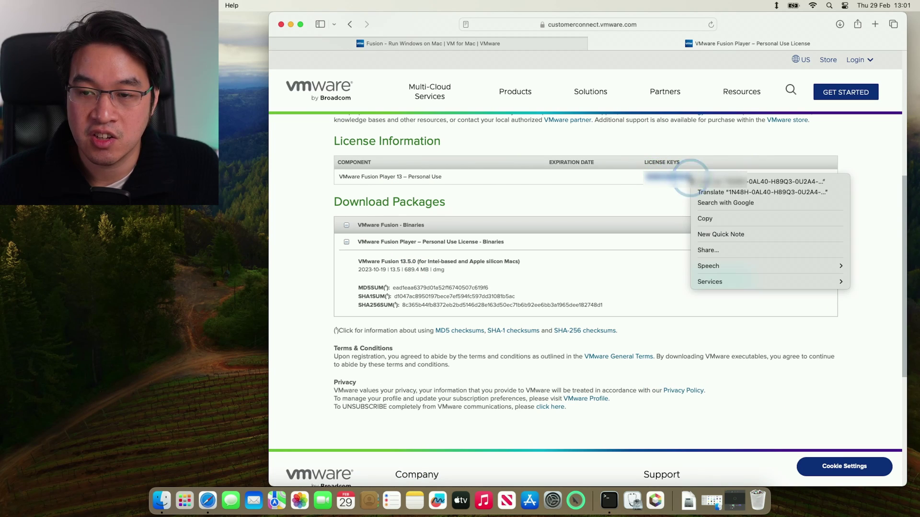
pyautogui.click(711, 220)
pyautogui.click(618, 266)
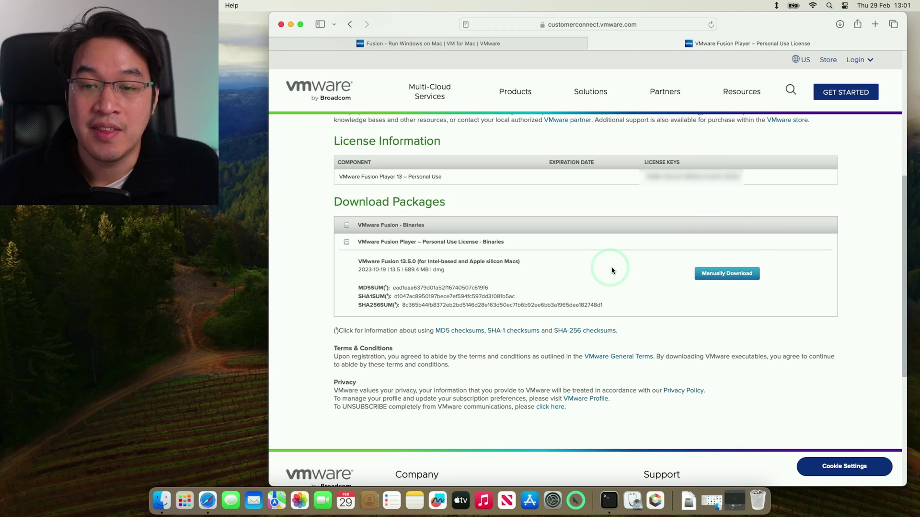
# Download the VMware Fusion 13.5.0 installer, allowing downloads, and show its progress
pyautogui.click(415, 259)
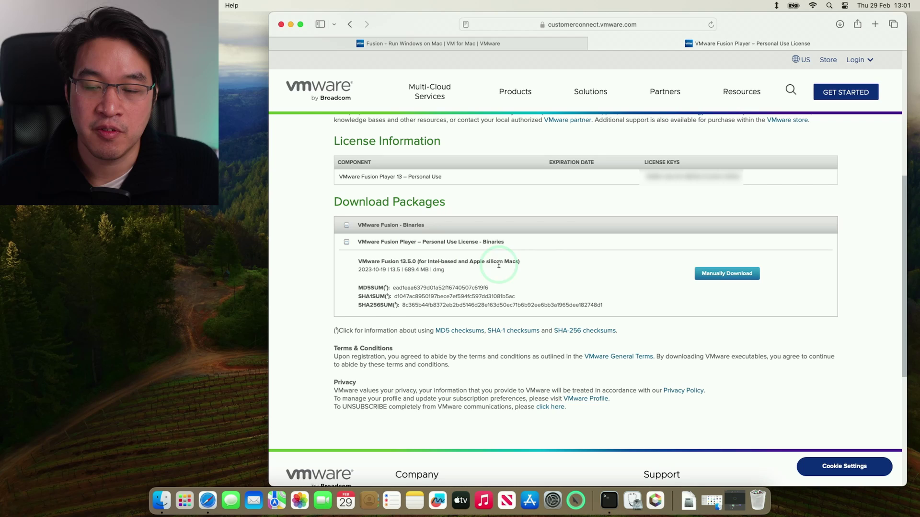
pyautogui.click(727, 276)
pyautogui.click(670, 279)
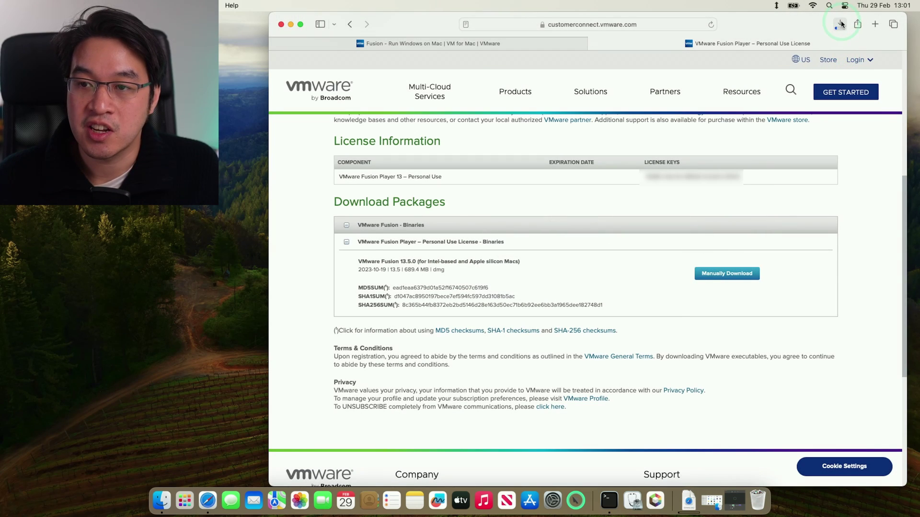
pyautogui.click(840, 24)
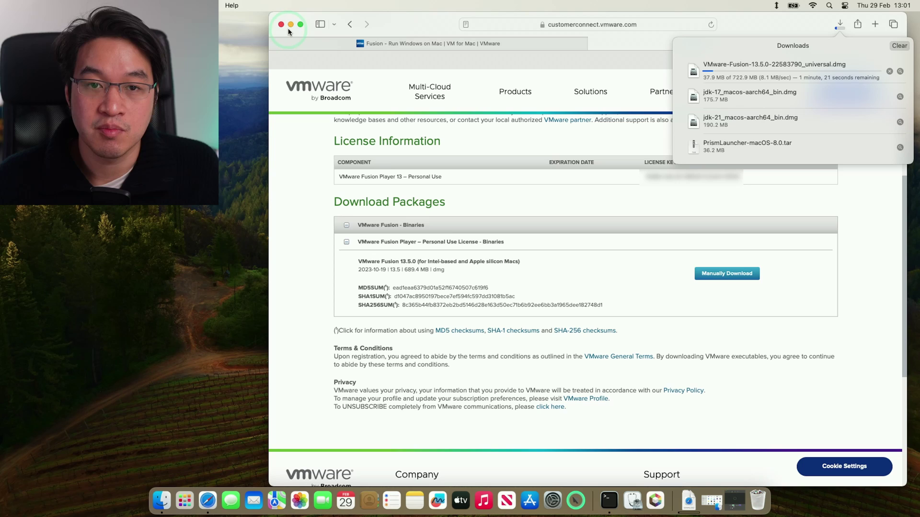
# Open the downloaded VMware Fusion 13.5.0 disk image and launch the VMware Fusion app
pyautogui.click(276, 26)
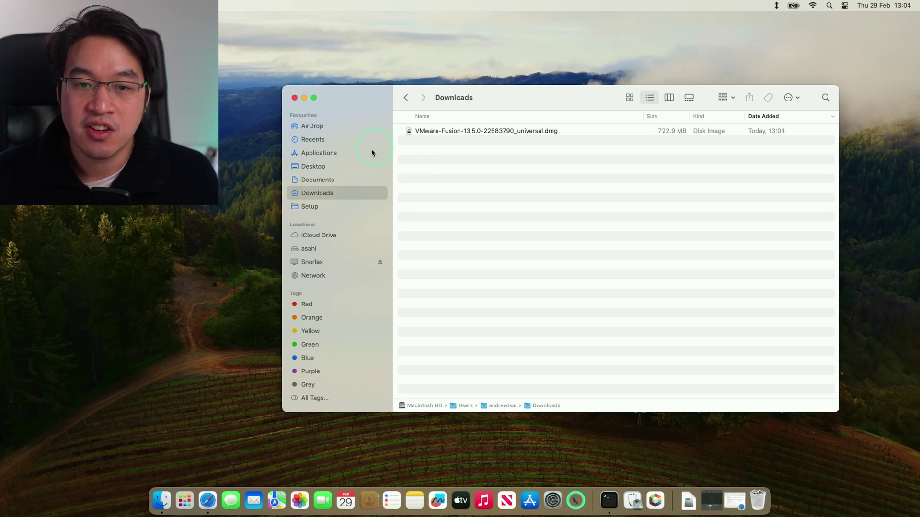
pyautogui.click(436, 135)
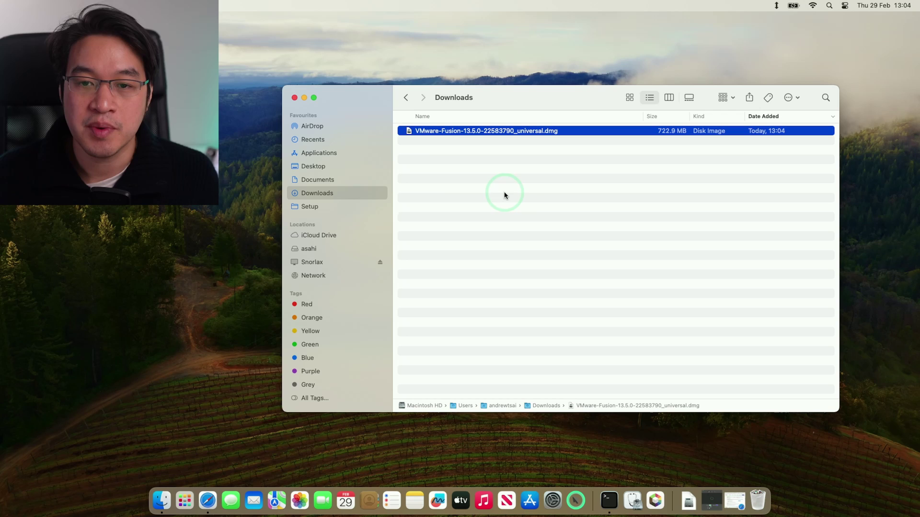
pyautogui.click(566, 246)
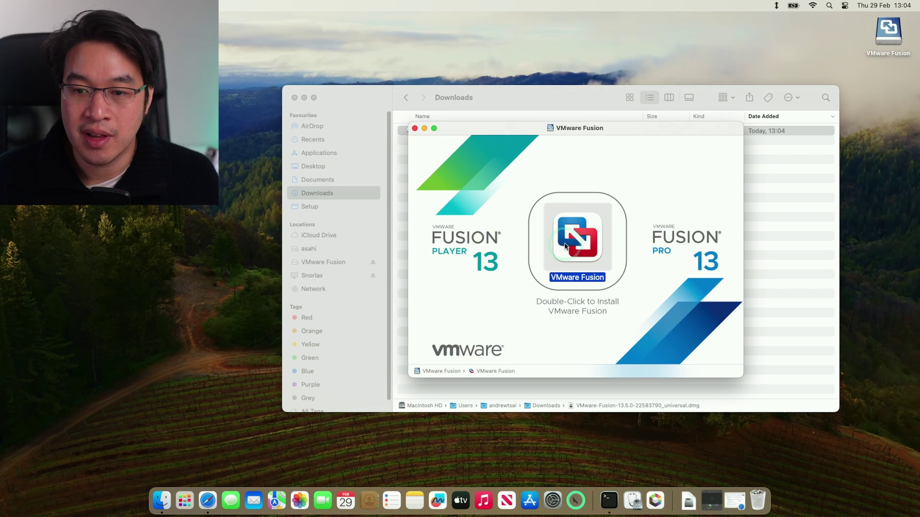
pyautogui.doubleClick(570, 245)
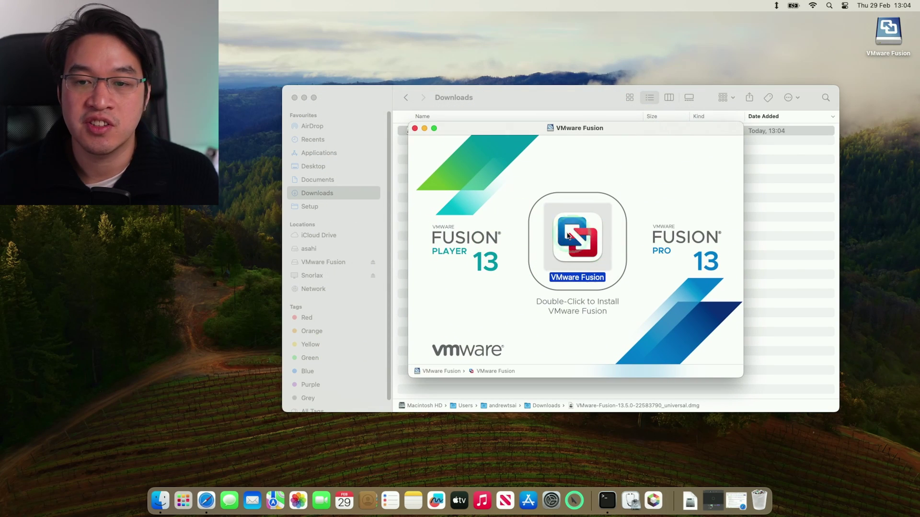
# Confirm opening the downloaded app and authorize it with the administrator password
pyautogui.moveTo(388, 143); pyautogui.dragTo(513, 147)
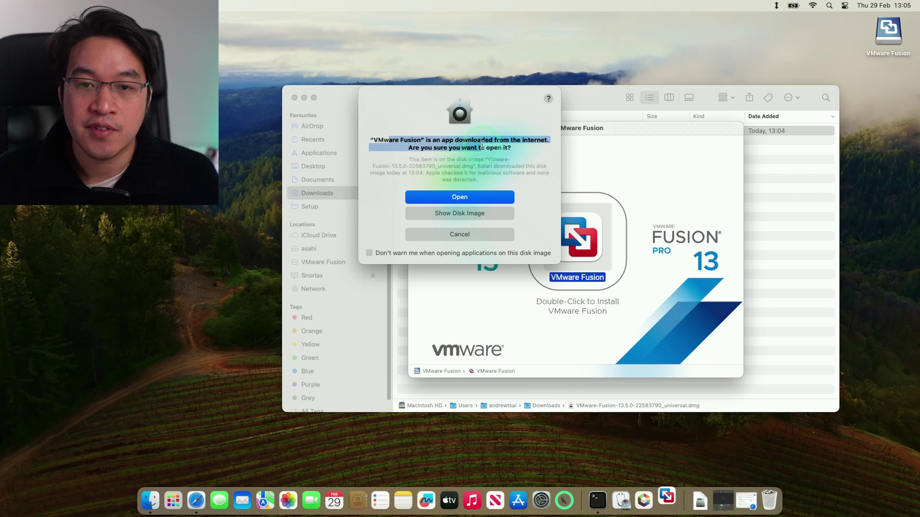
pyautogui.moveTo(453, 140); pyautogui.dragTo(510, 147)
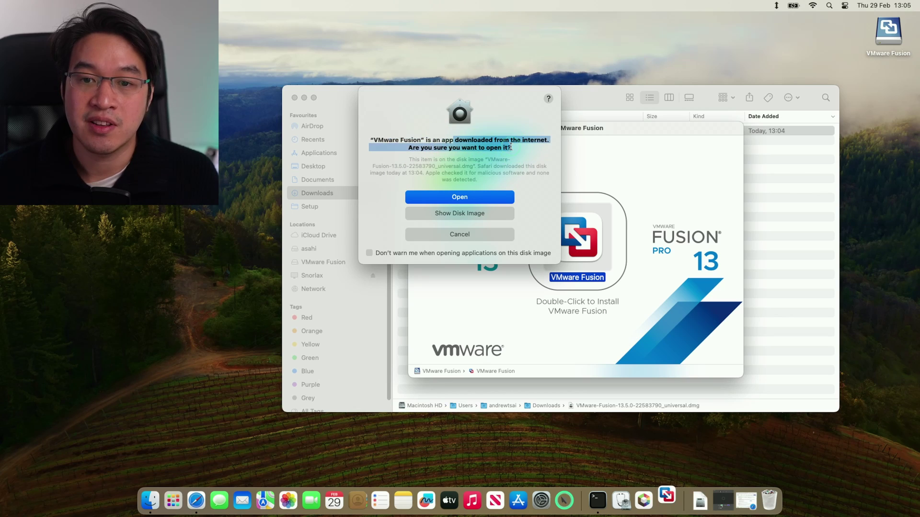
pyautogui.click(471, 201)
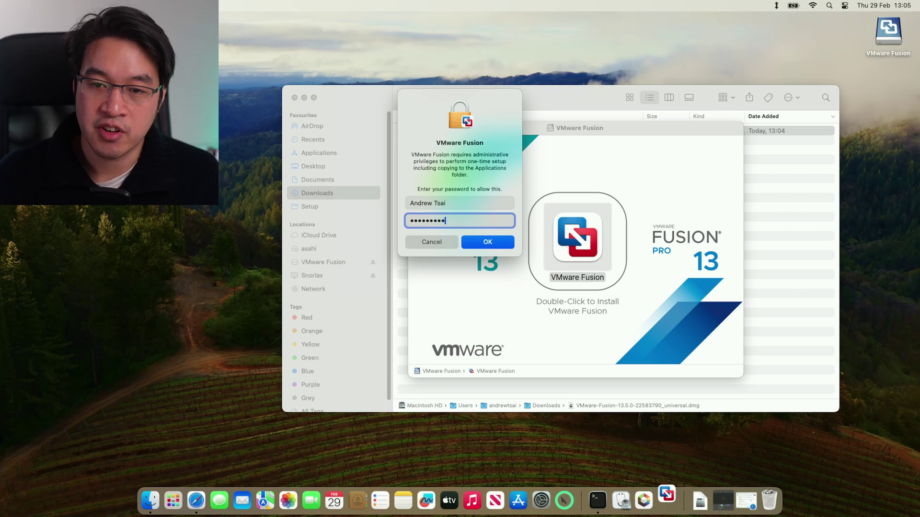
pyautogui.press('Return')
pyautogui.click(391, 124)
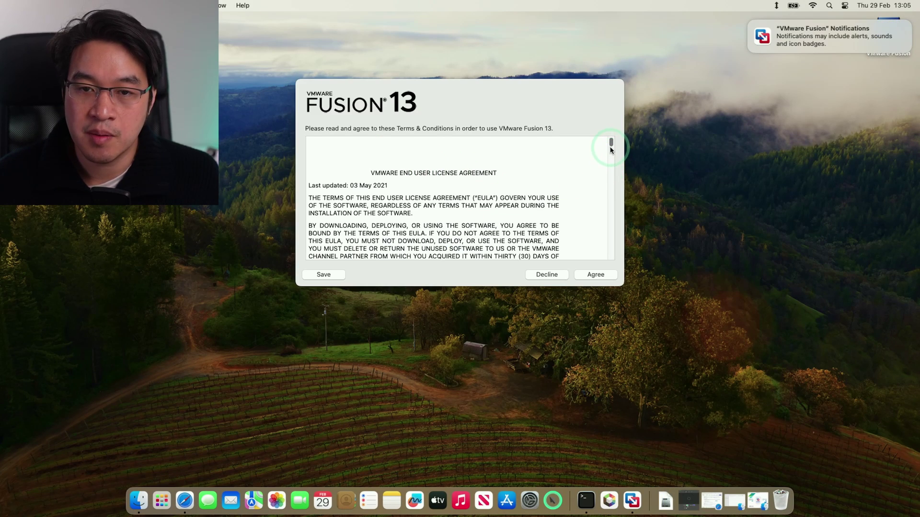
# Agree to the EULA, paste the copied personal-use key, and finish Fusion 13 Player activation
pyautogui.moveTo(610, 150); pyautogui.dragTo(611, 254)
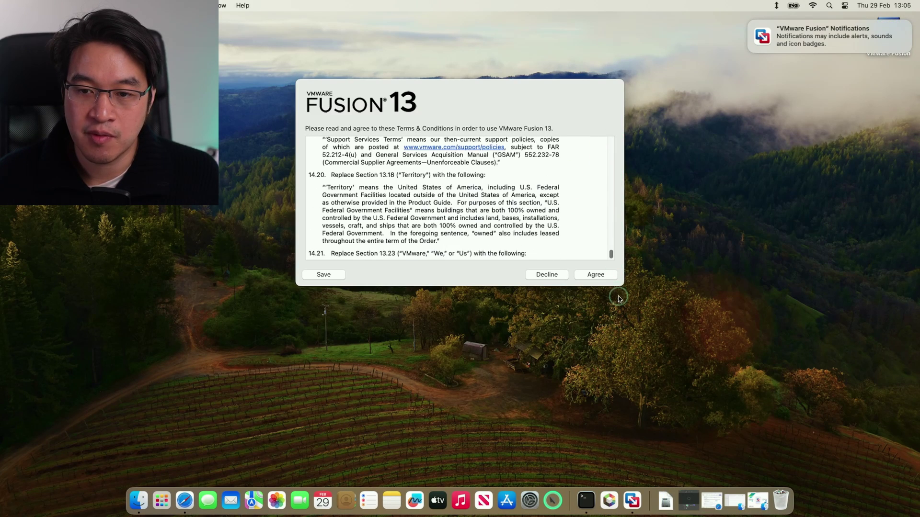
pyautogui.click(598, 276)
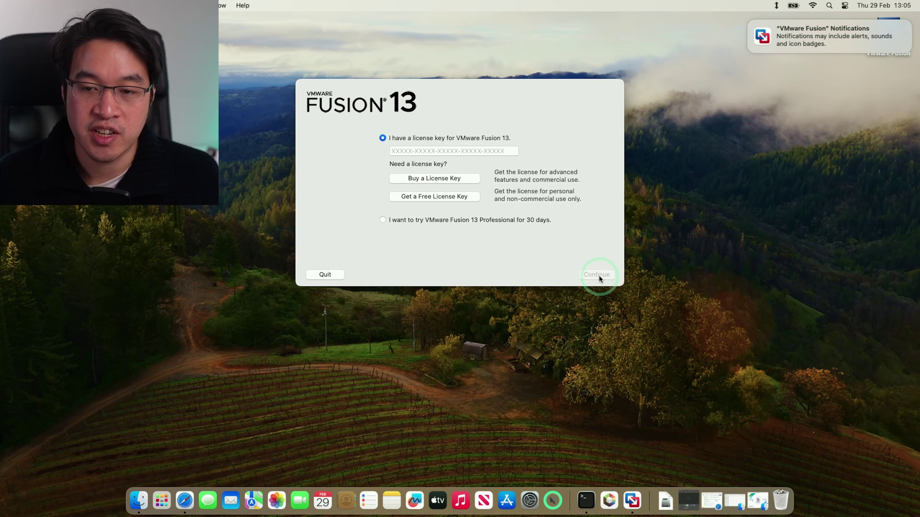
pyautogui.click(407, 150)
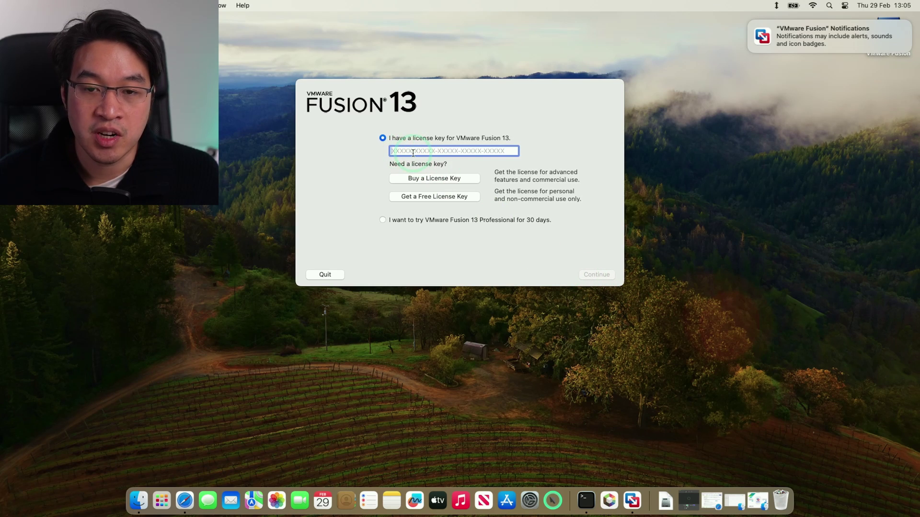
pyautogui.rightClick(413, 153)
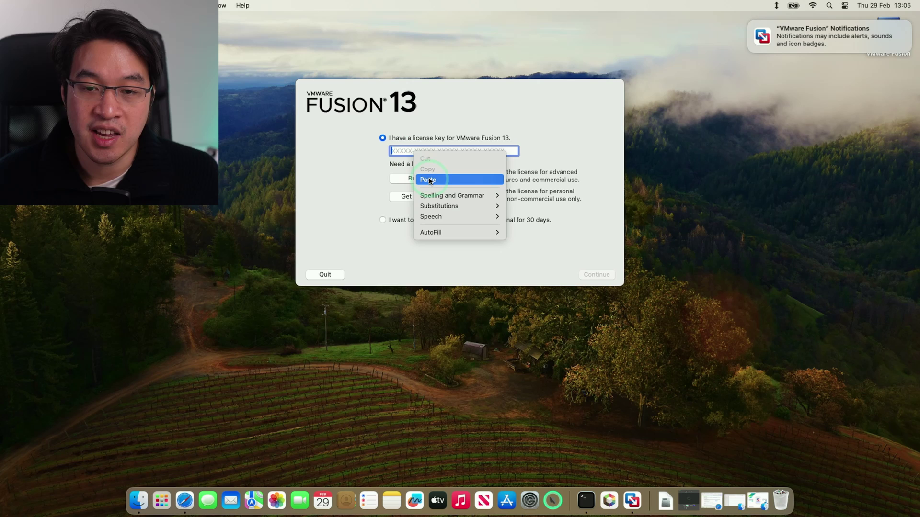
pyautogui.click(413, 179)
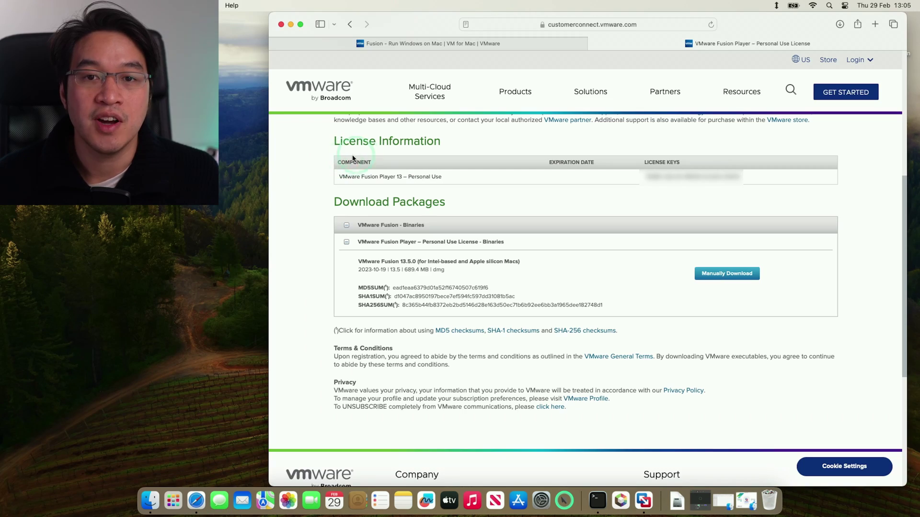
pyautogui.click(292, 24)
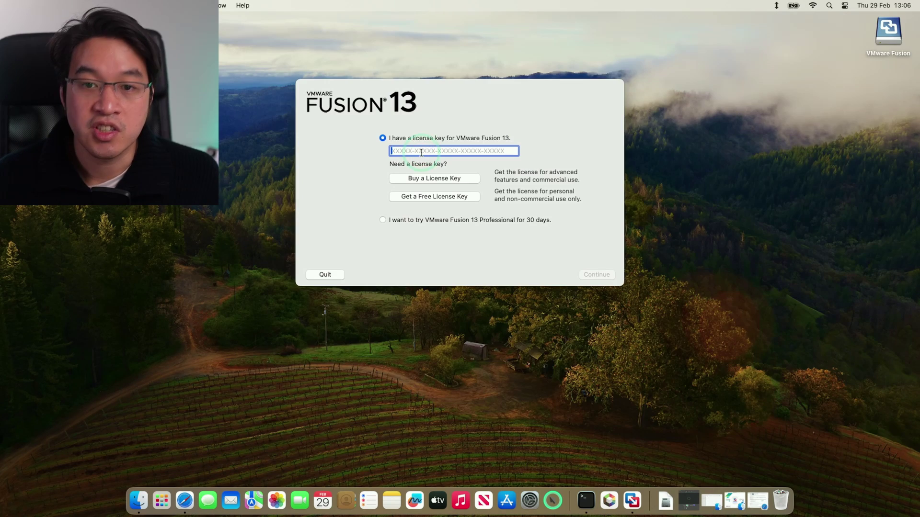
pyautogui.rightClick(420, 152)
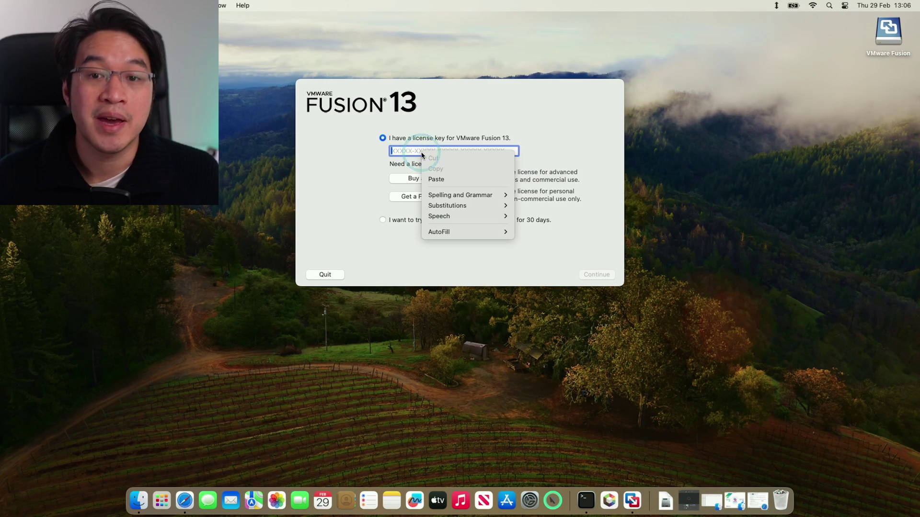
pyautogui.click(455, 179)
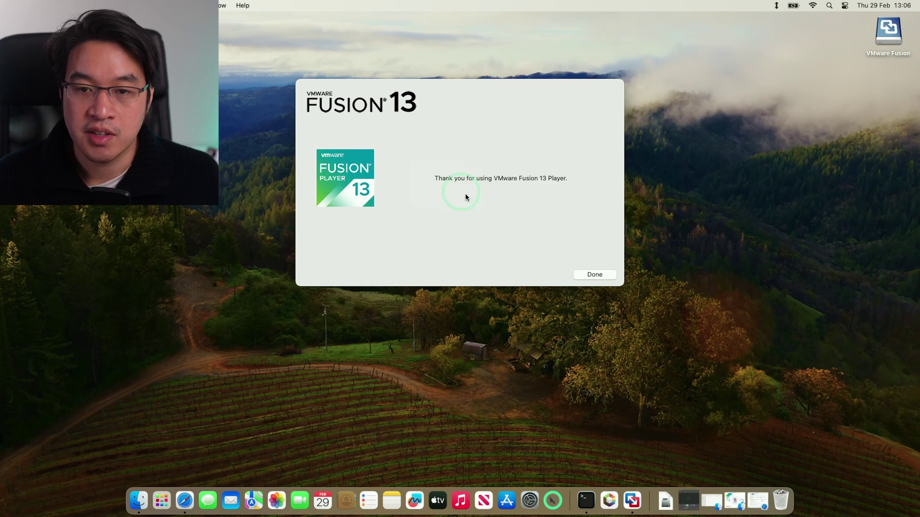
pyautogui.click(594, 274)
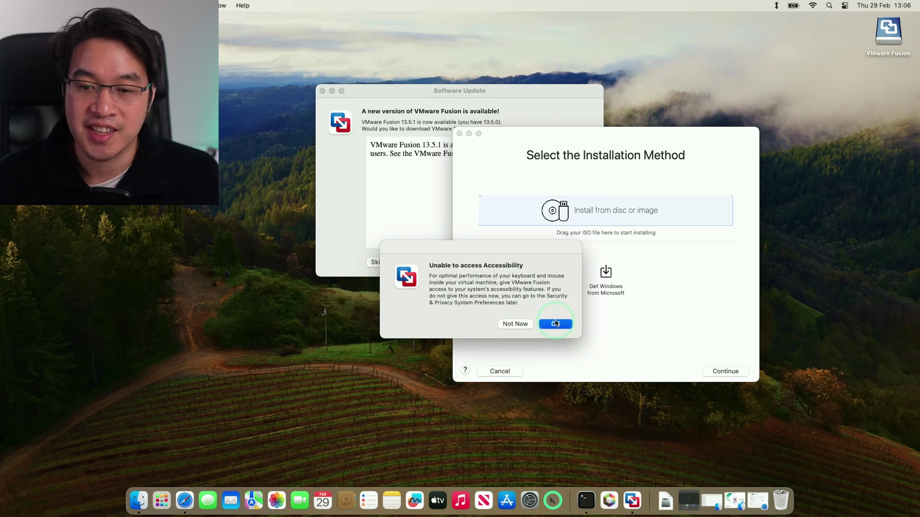
# Turn on VMware Fusion under Accessibility in System Settings, then skip the 13.5.1 update
pyautogui.click(557, 325)
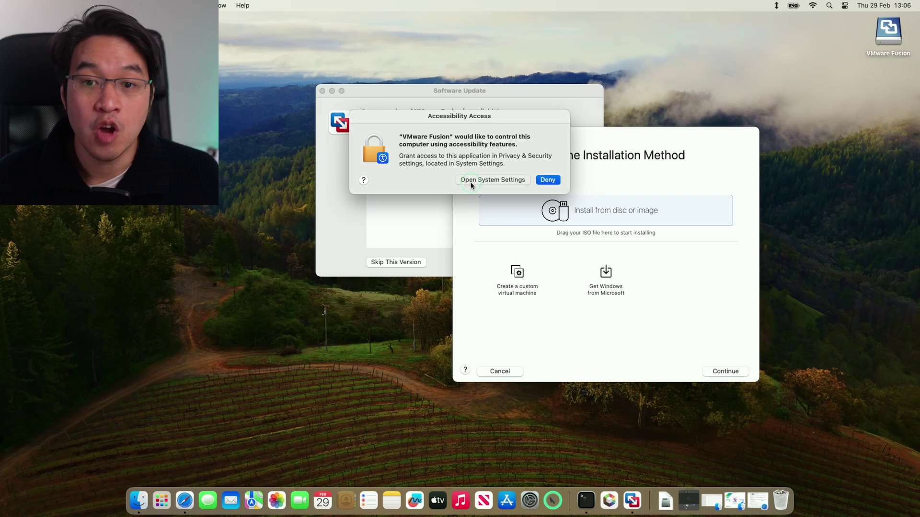
pyautogui.click(493, 180)
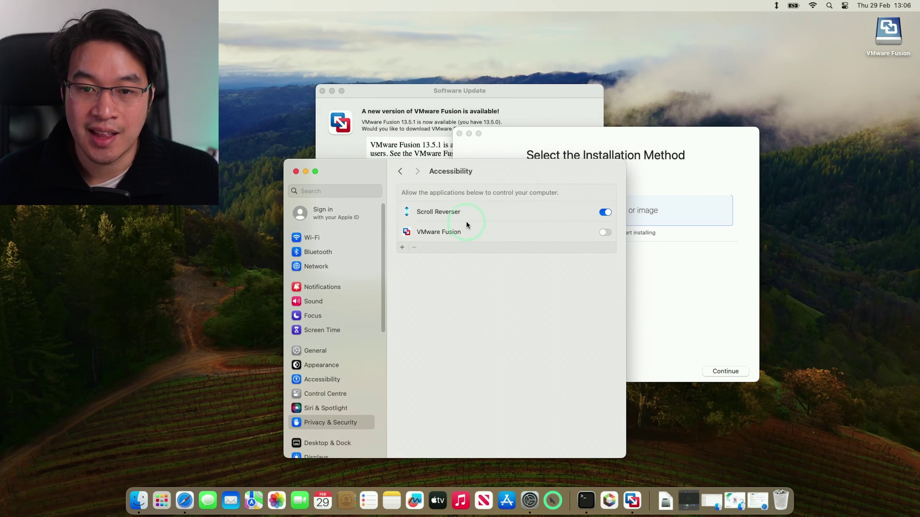
pyautogui.click(599, 235)
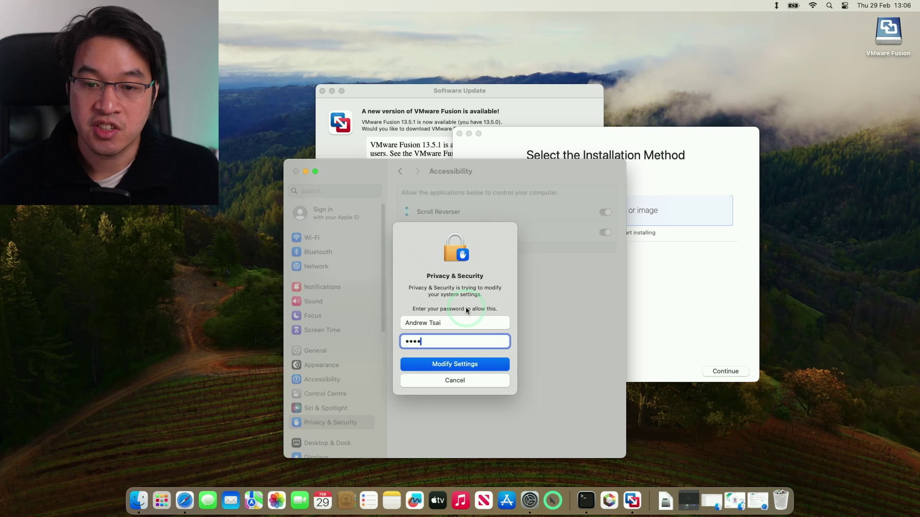
pyautogui.press('Return')
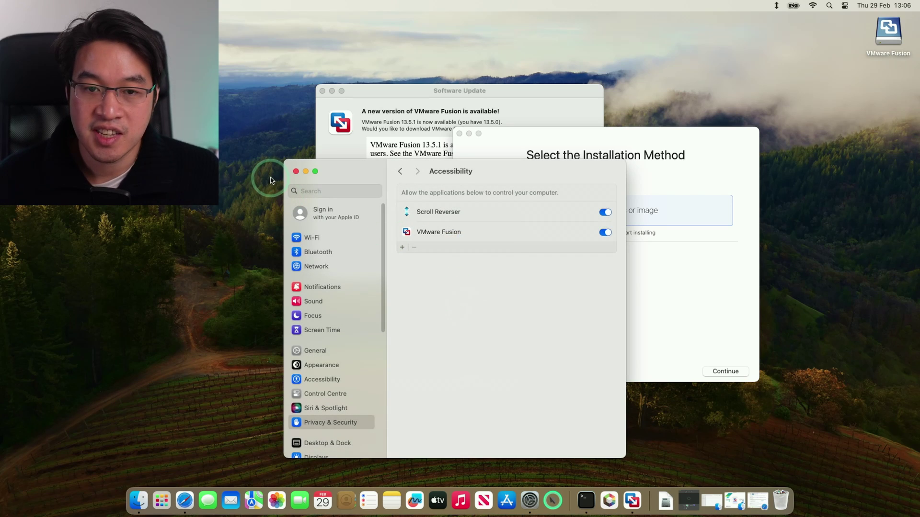
pyautogui.click(296, 171)
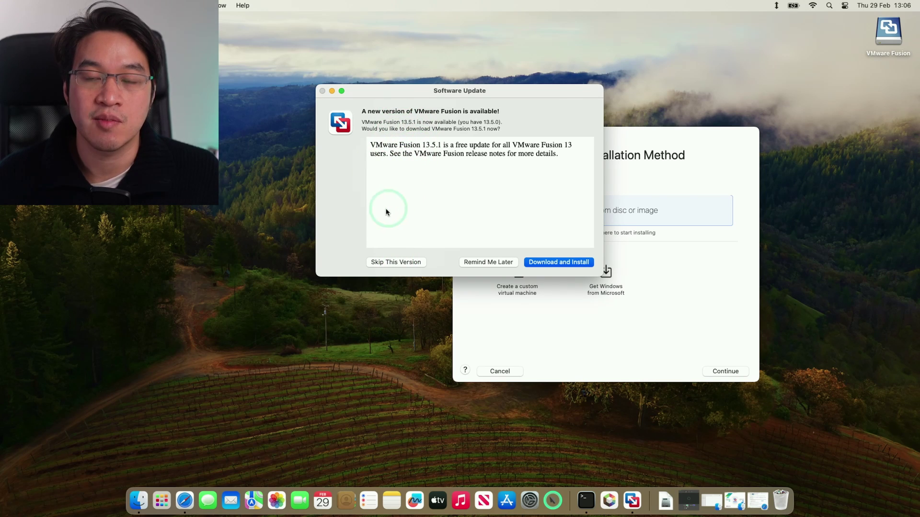
pyautogui.click(395, 263)
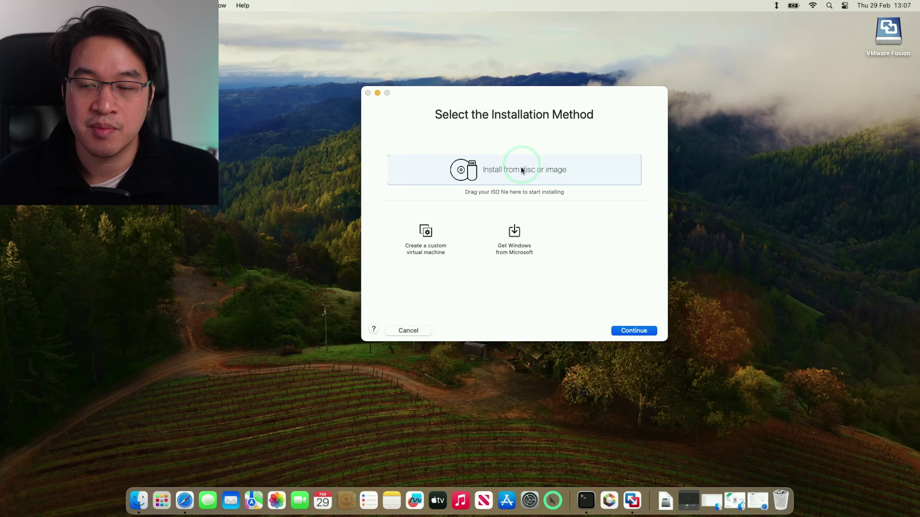
# Choose Get Windows from Microsoft and continue past the general information page
pyautogui.click(430, 246)
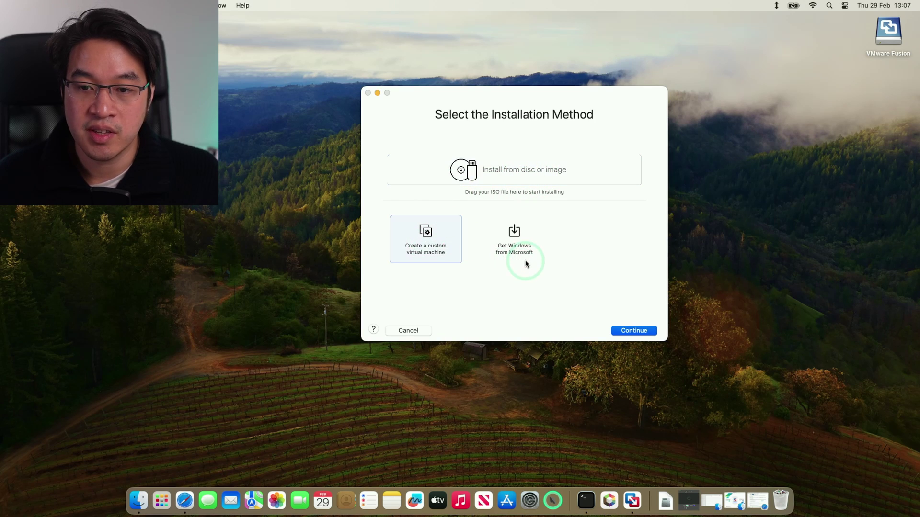
pyautogui.click(514, 239)
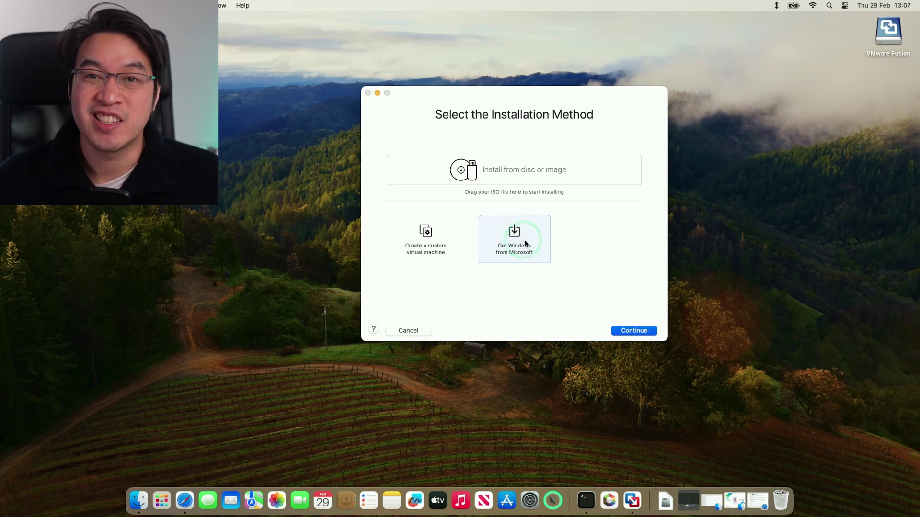
pyautogui.click(625, 333)
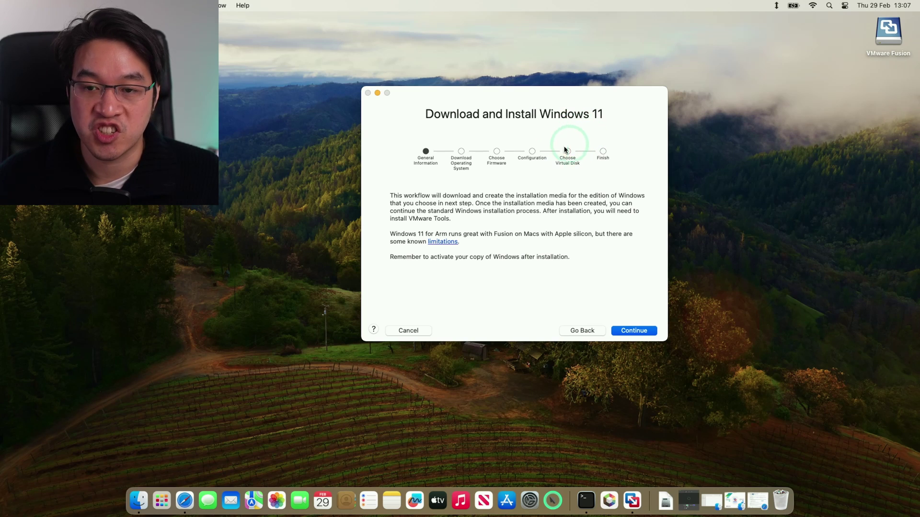
pyautogui.press('Return')
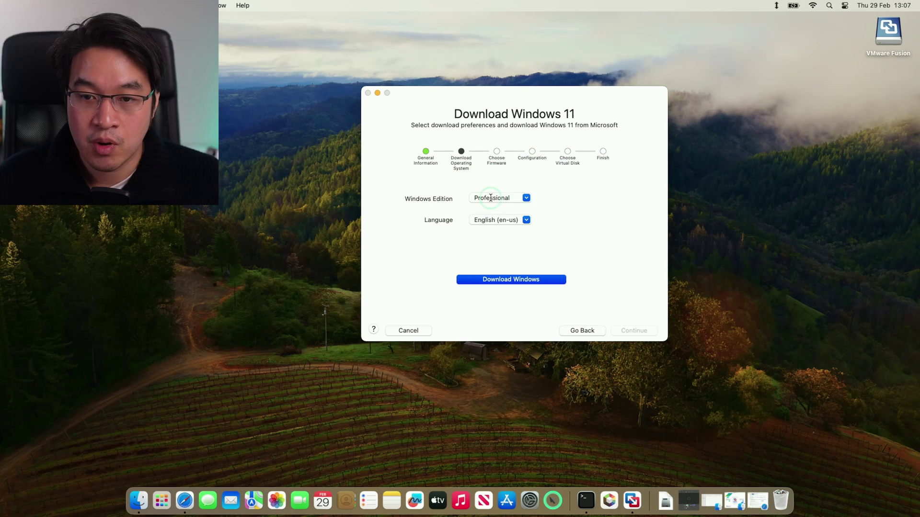
# Keep Professional edition and English (en-us), then start the Windows 11 download
pyautogui.click(525, 198)
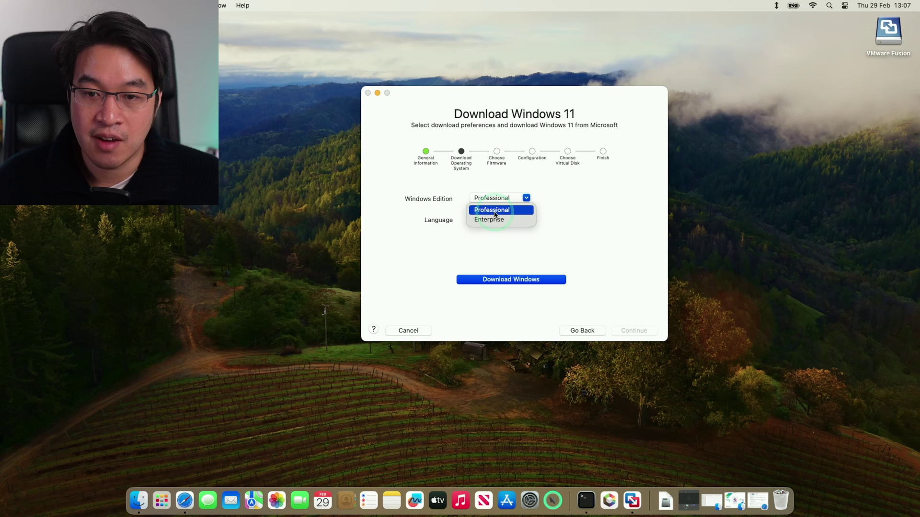
pyautogui.click(591, 200)
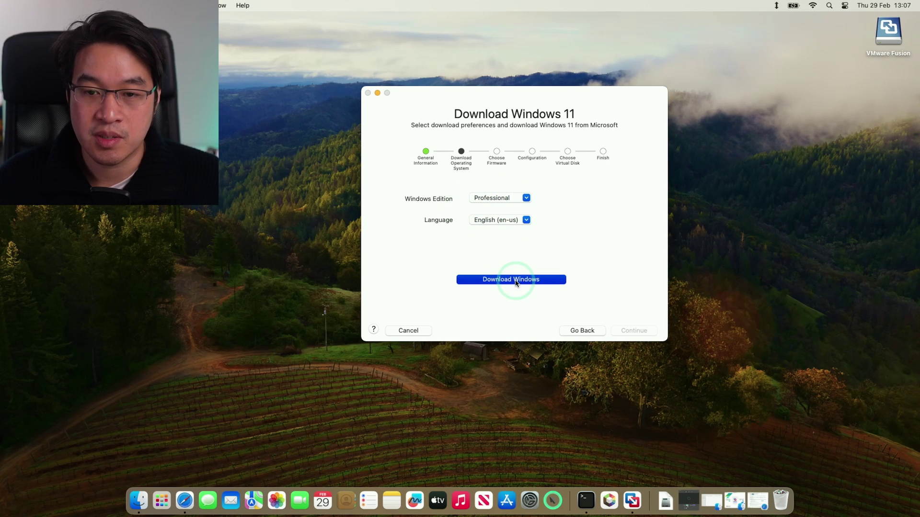
pyautogui.click(526, 220)
pyautogui.click(551, 217)
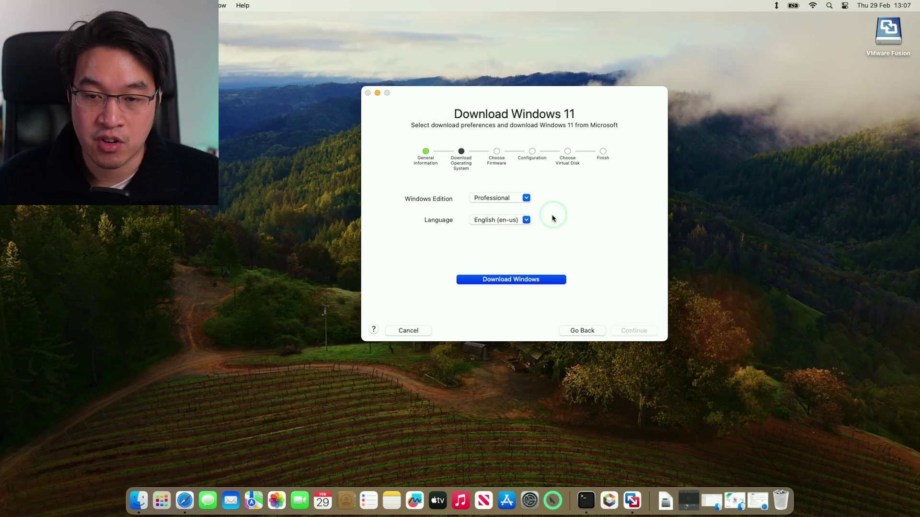
pyautogui.click(509, 283)
pyautogui.click(398, 301)
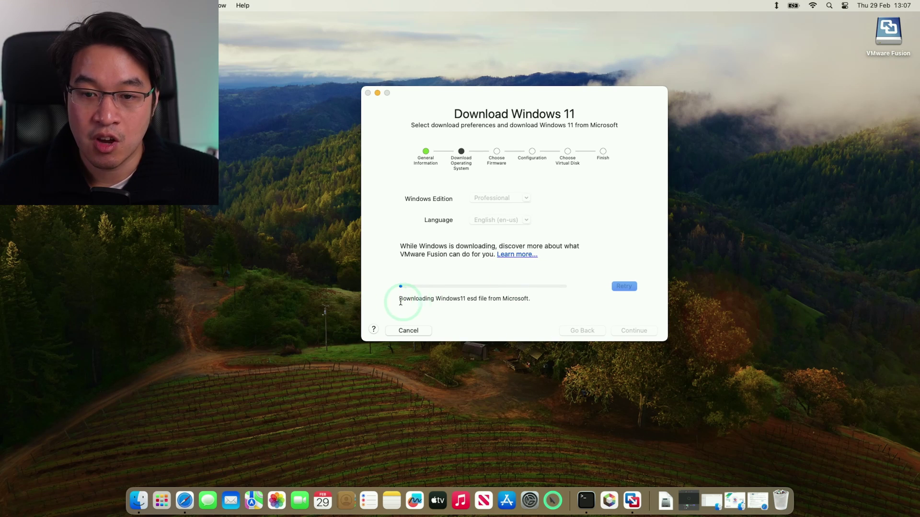
# Follow the status until the arm64 ISO is created in the ISO images folder
pyautogui.moveTo(400, 300); pyautogui.dragTo(532, 298)
pyautogui.click(452, 299)
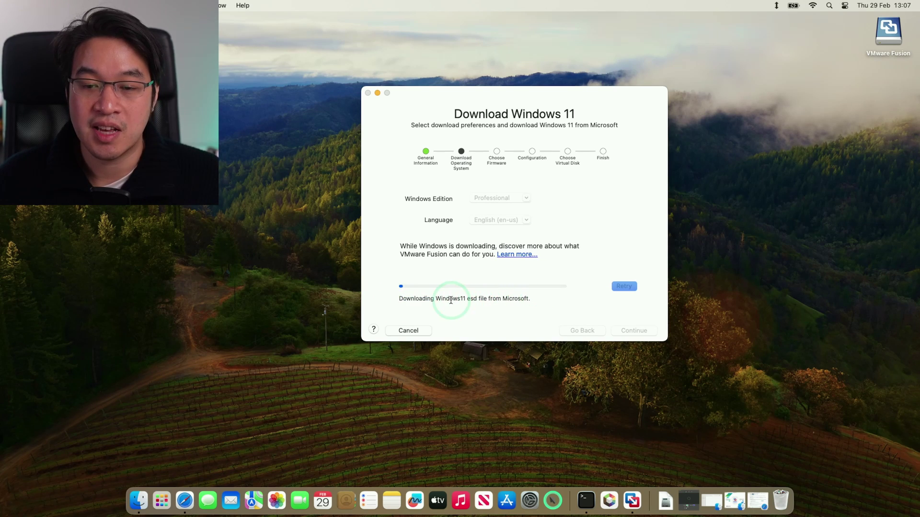
pyautogui.click(468, 299)
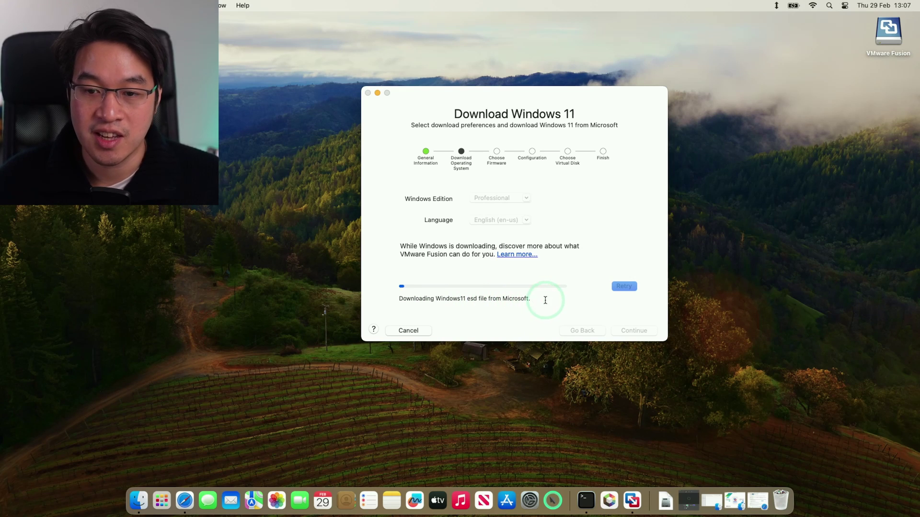
pyautogui.moveTo(545, 297); pyautogui.dragTo(420, 299)
pyautogui.click(403, 287)
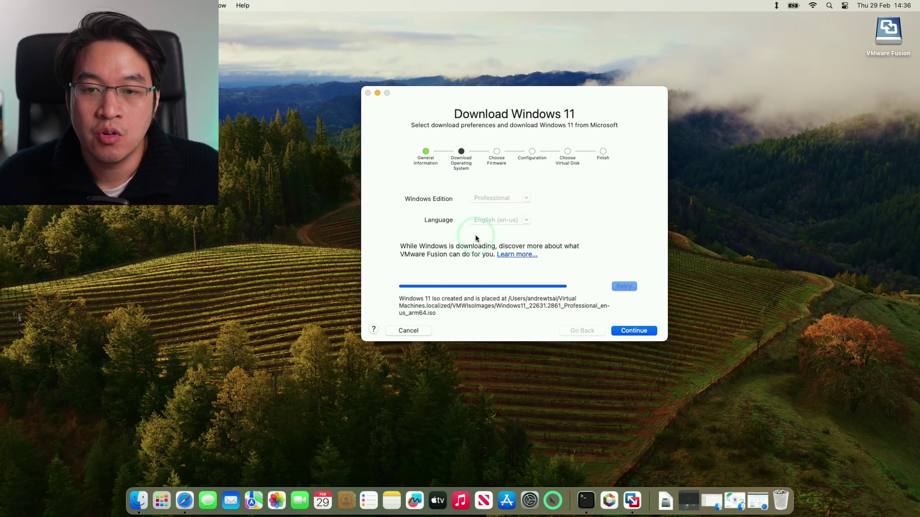
pyautogui.tripleClick(427, 298)
pyautogui.click(455, 302)
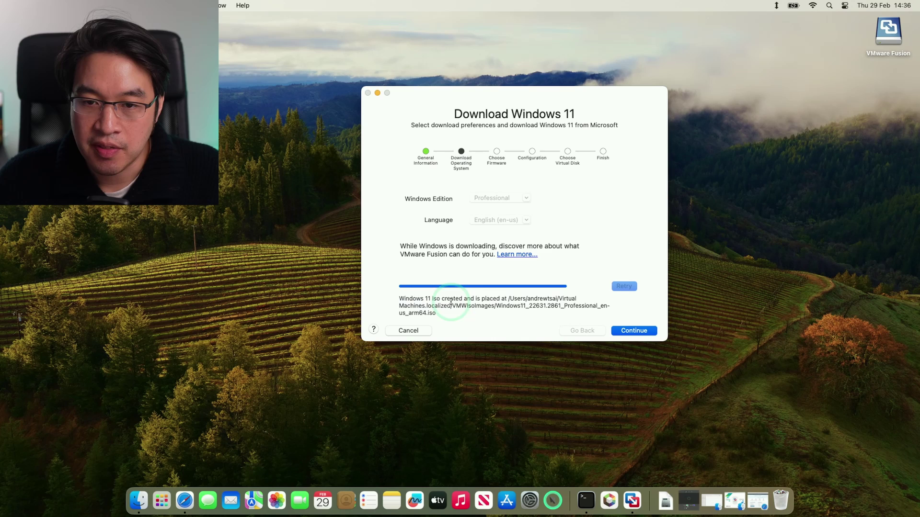
pyautogui.moveTo(450, 303); pyautogui.dragTo(446, 311)
pyautogui.click(466, 295)
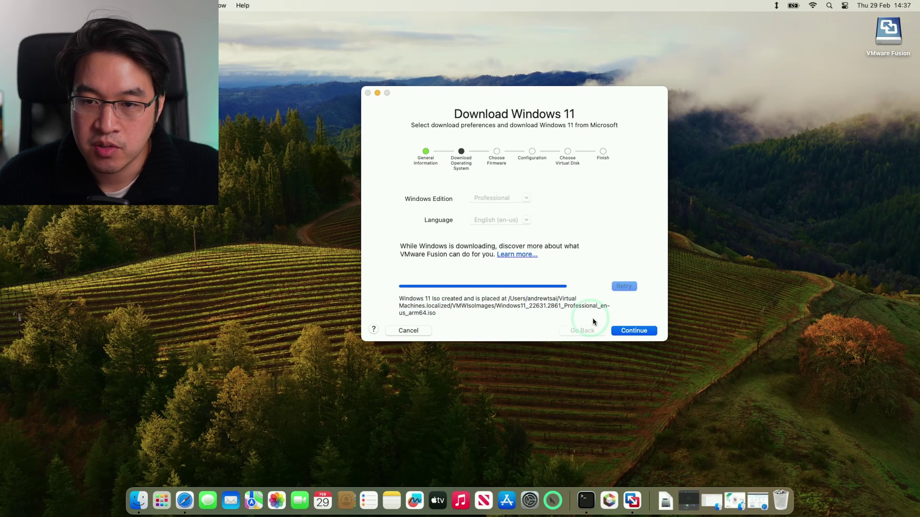
# Keep UEFI firmware, auto-generate an encryption password, and accept a new 64 GB disk
pyautogui.click(621, 331)
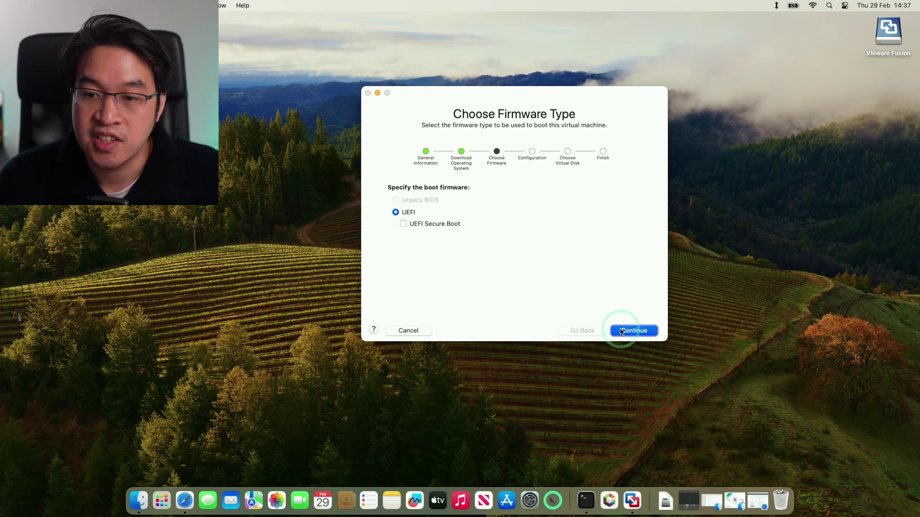
pyautogui.click(648, 330)
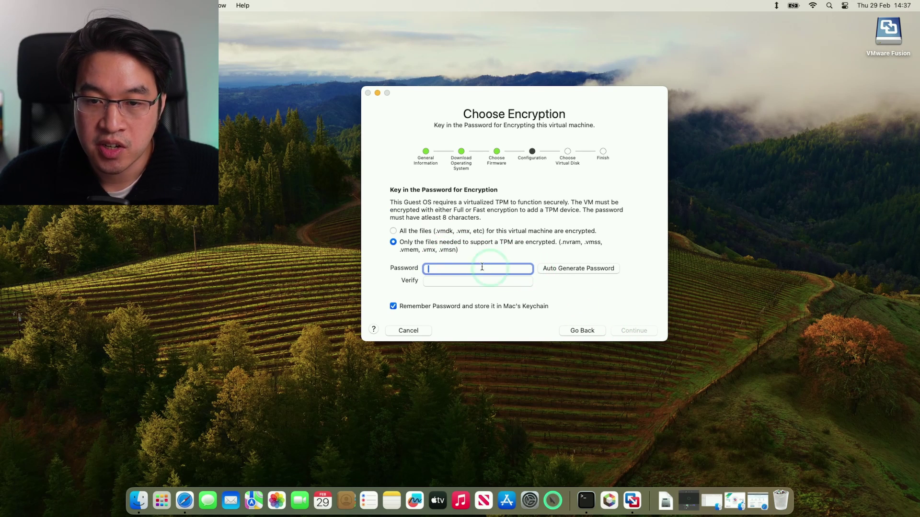
pyautogui.click(436, 281)
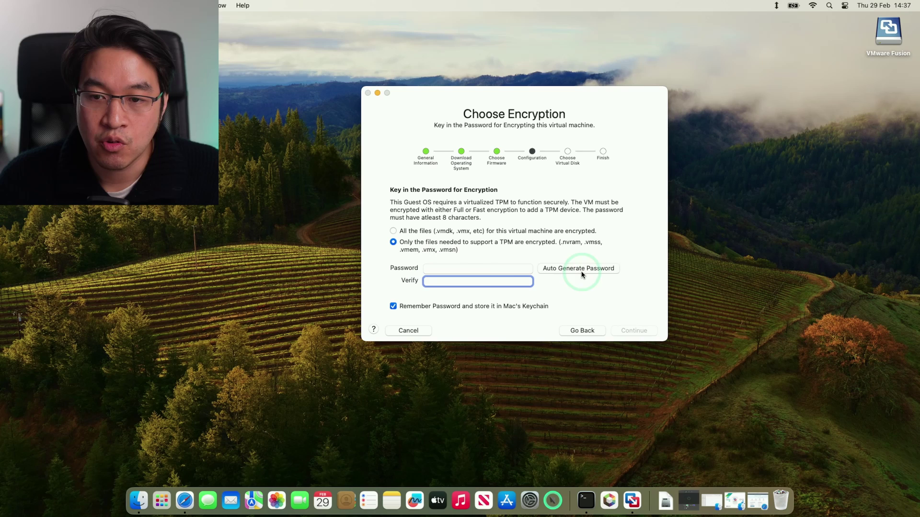
pyautogui.click(579, 269)
pyautogui.moveTo(472, 292); pyautogui.dragTo(524, 294)
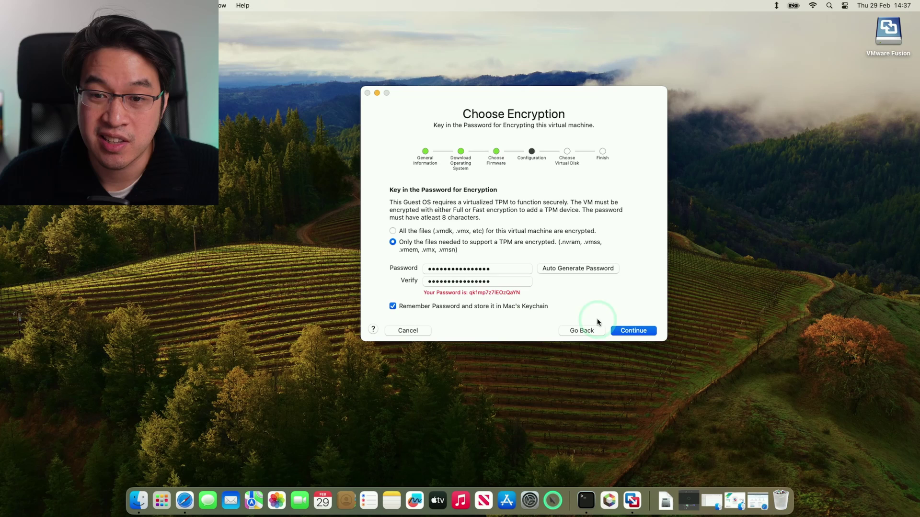
pyautogui.click(629, 334)
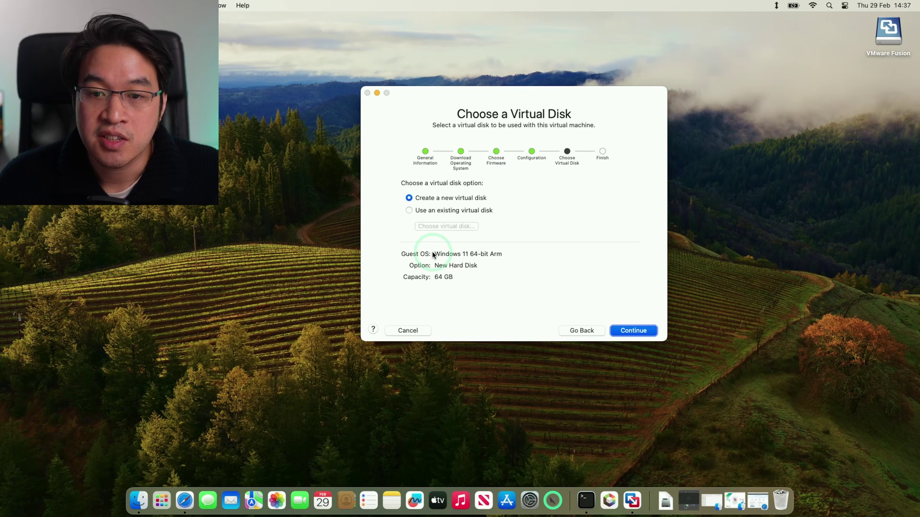
pyautogui.click(442, 234)
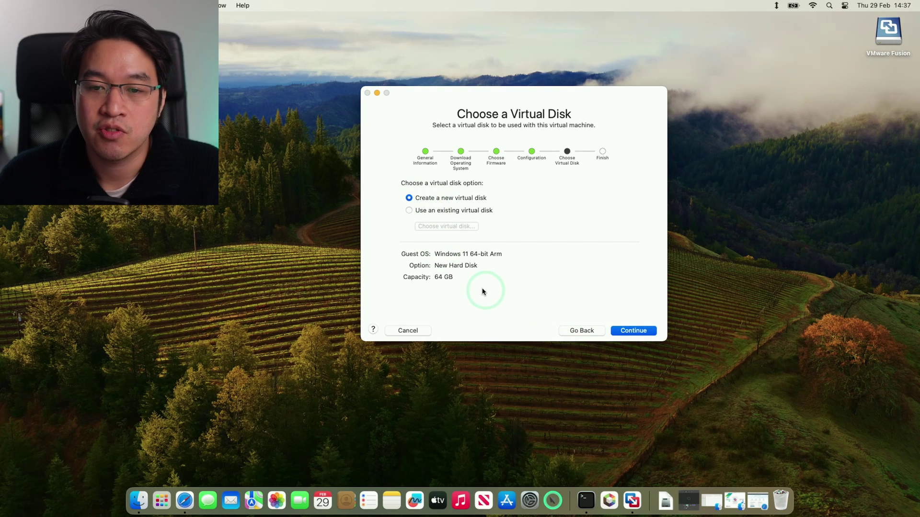
pyautogui.click(633, 330)
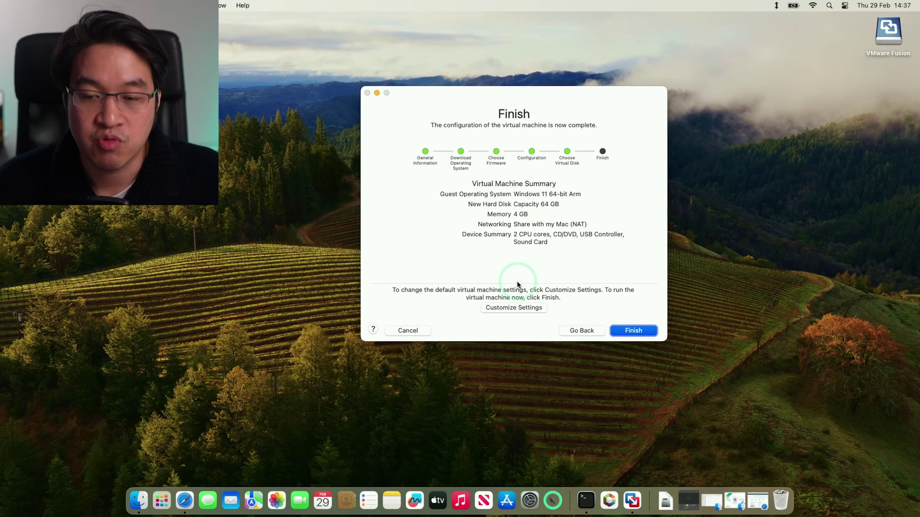
# Save the VM in Virtual Machines via Customize Settings and bring its settings forward
pyautogui.click(516, 312)
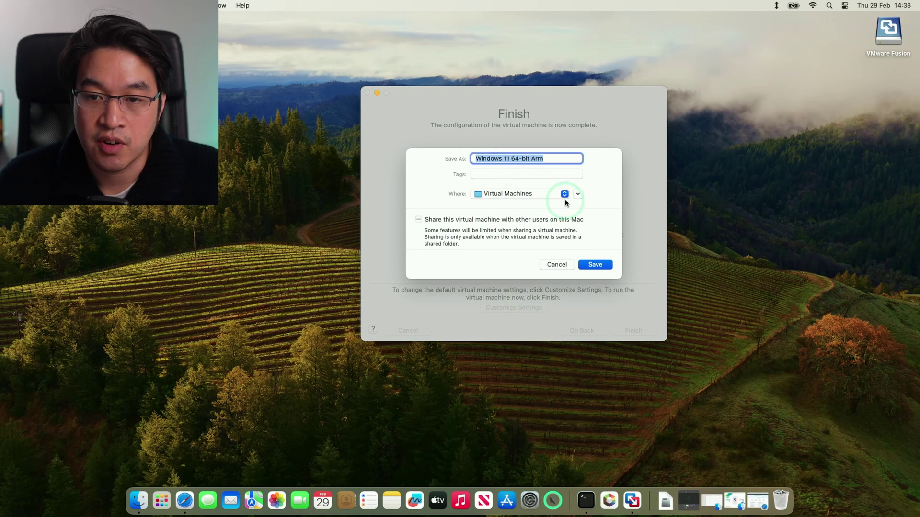
pyautogui.click(578, 193)
pyautogui.click(688, 307)
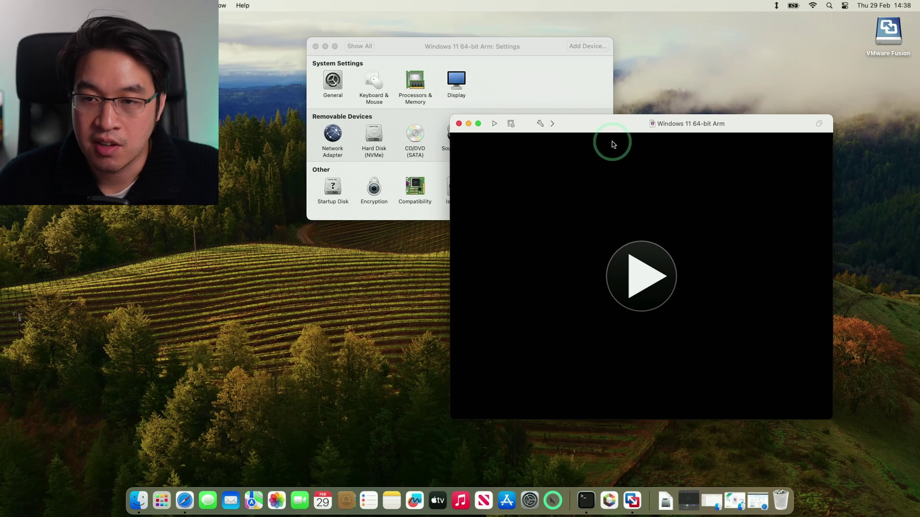
pyautogui.click(514, 105)
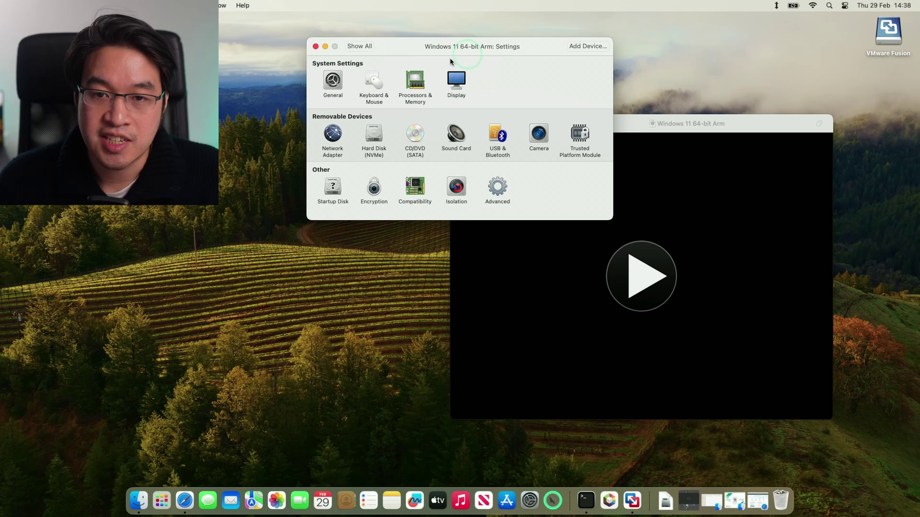
# Set the VM to 4 processor cores and 18432 MB of memory
pyautogui.click(406, 84)
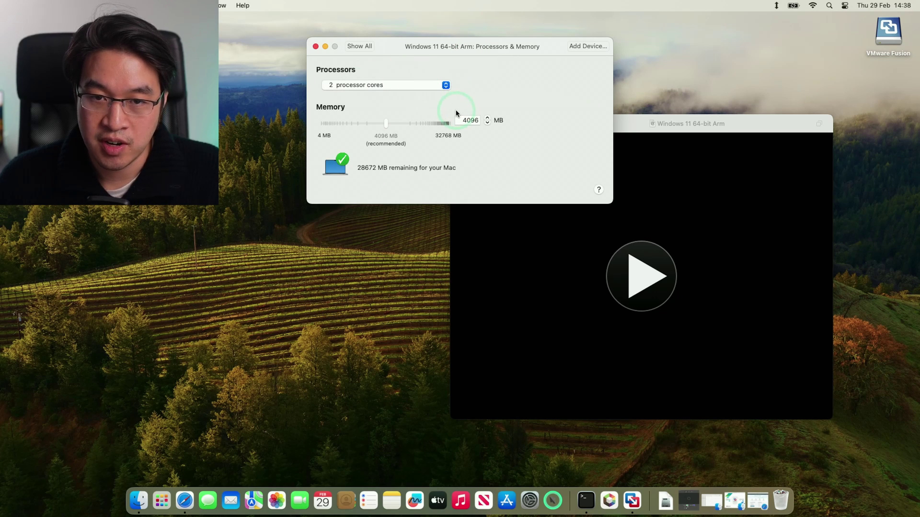
pyautogui.click(371, 87)
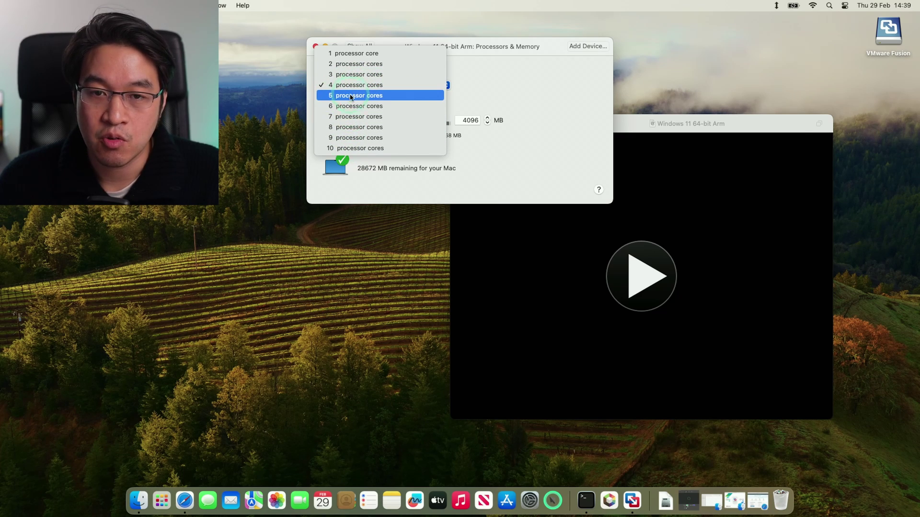
pyautogui.click(531, 91)
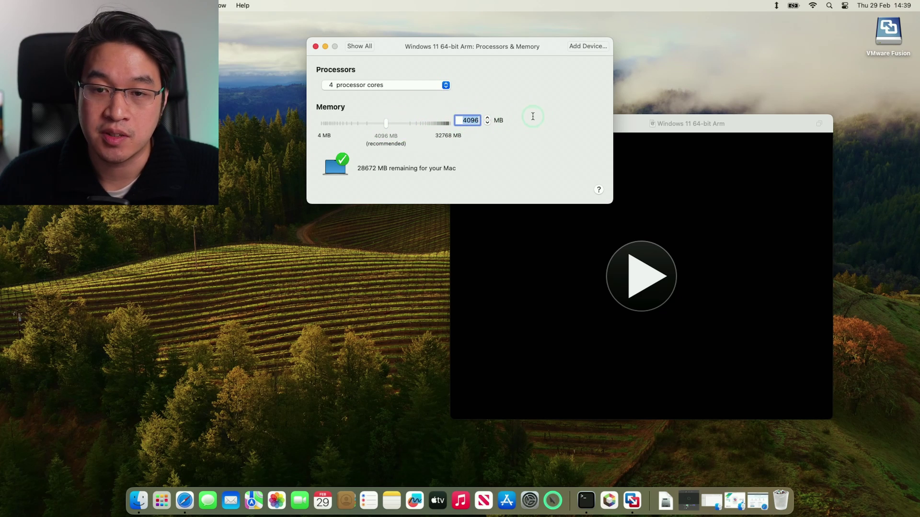
pyautogui.click(394, 127)
pyautogui.moveTo(388, 126); pyautogui.dragTo(446, 125)
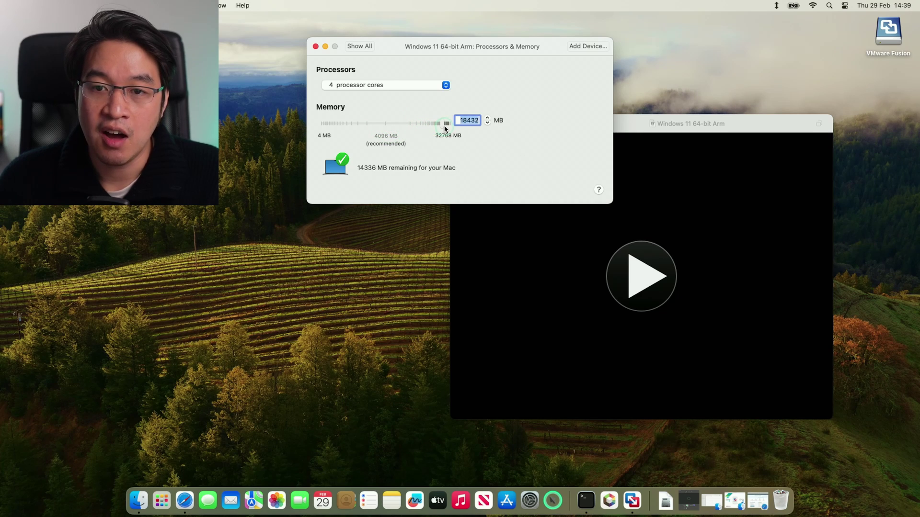
pyautogui.click(473, 121)
pyautogui.click(435, 136)
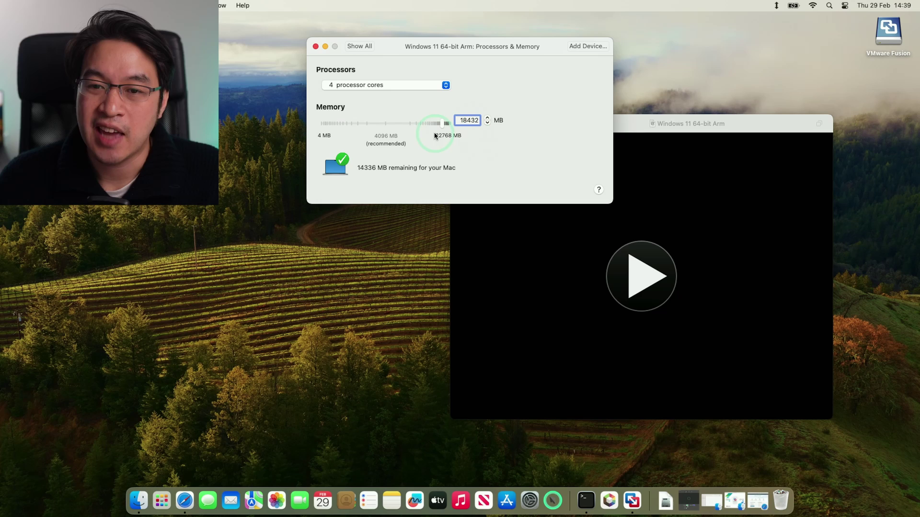
pyautogui.click(442, 123)
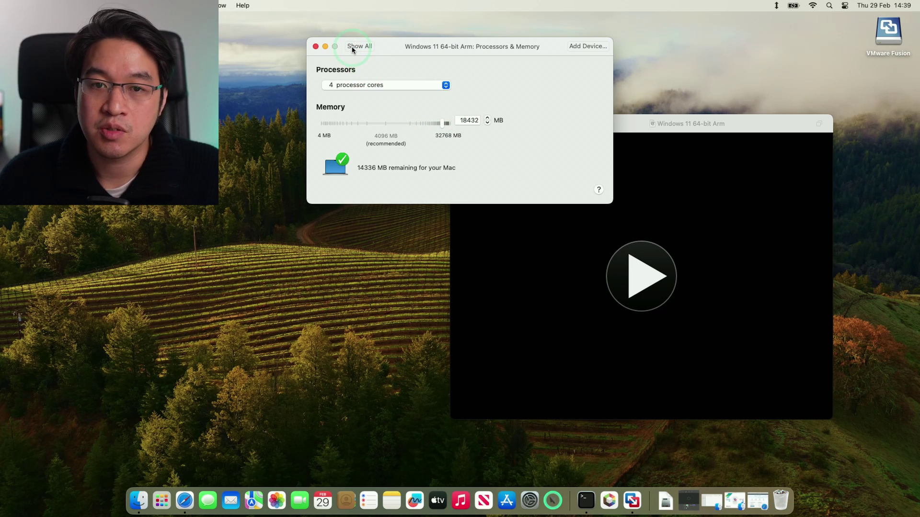
# Keep 3D graphics with 8192 MB shared graphics memory, then close the VM settings
pyautogui.click(359, 46)
pyautogui.click(440, 99)
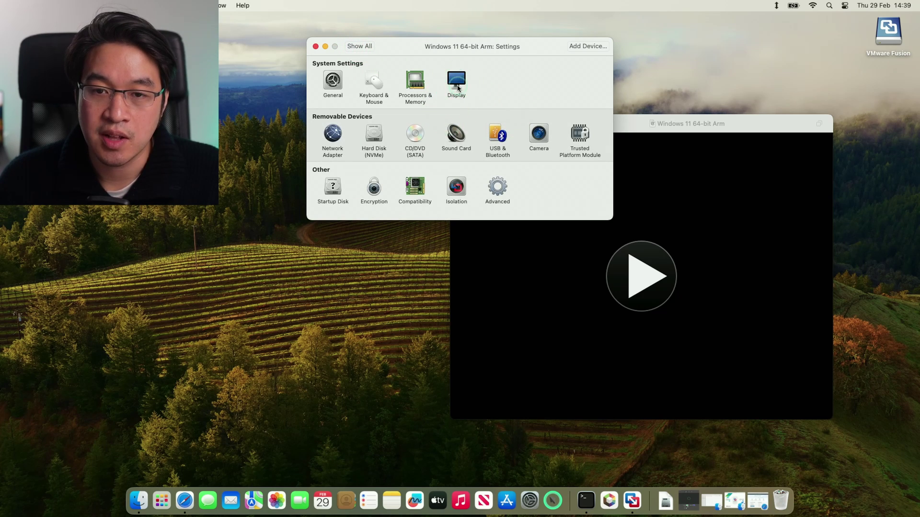
pyautogui.click(457, 84)
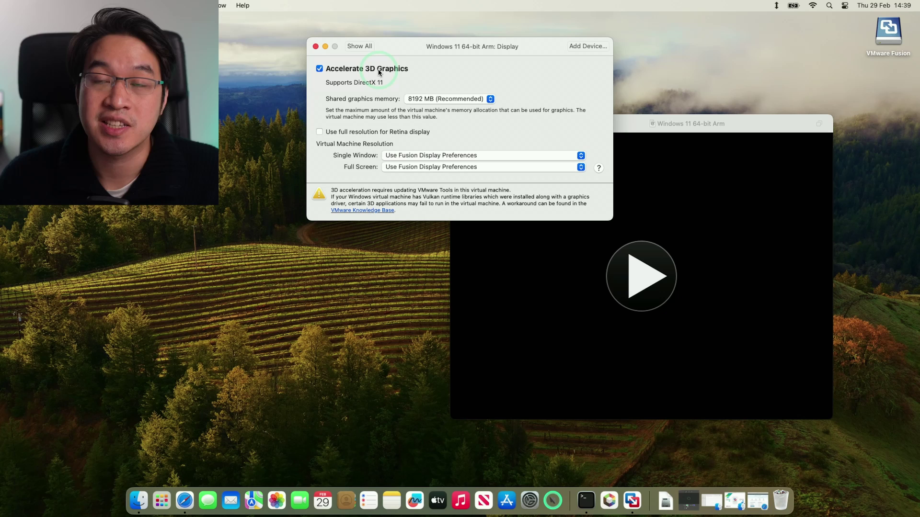
pyautogui.click(334, 86)
pyautogui.click(379, 87)
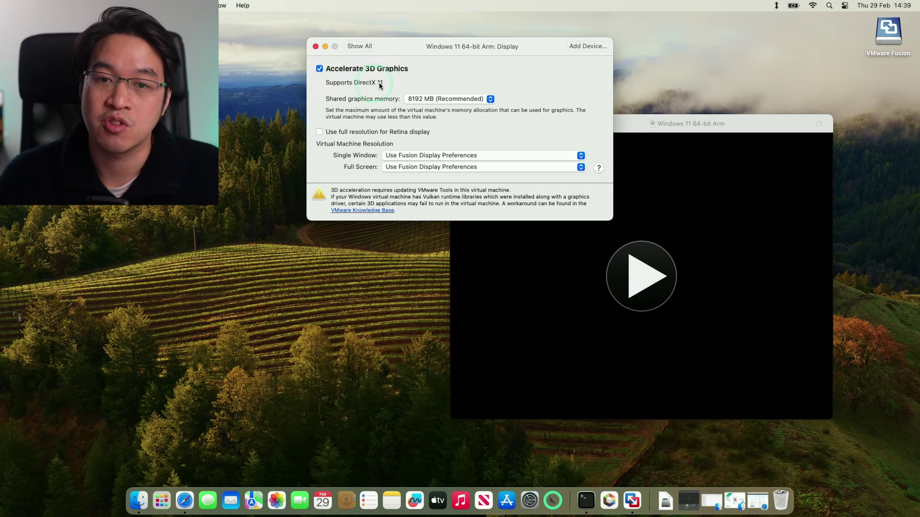
pyautogui.click(416, 100)
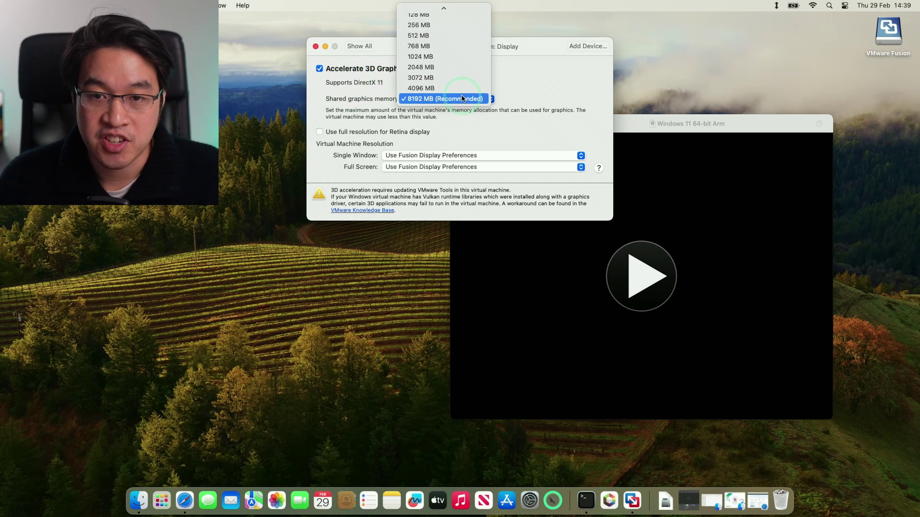
pyautogui.click(543, 99)
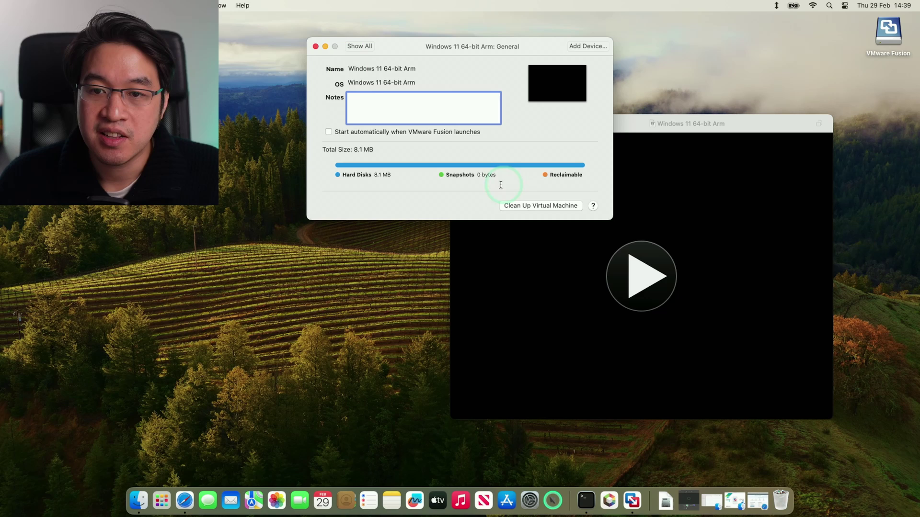
pyautogui.click(316, 47)
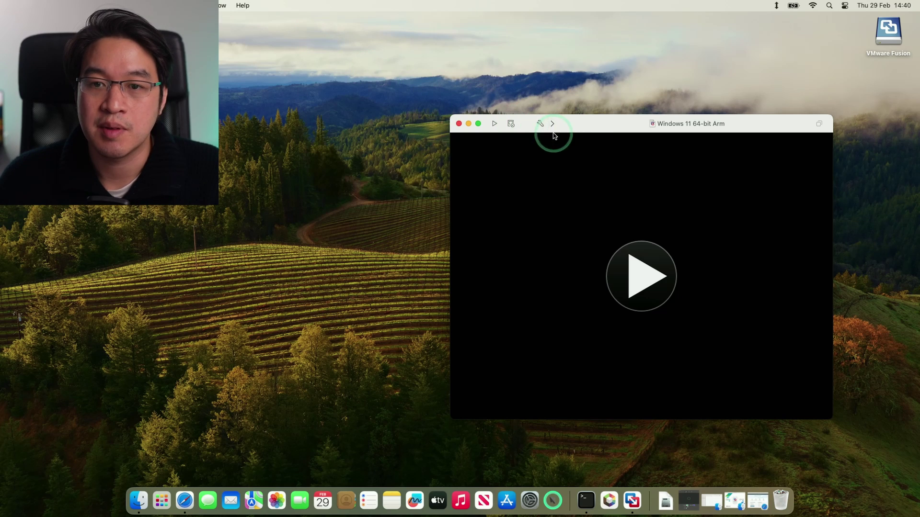
# Power on the VM, allow Bluetooth, and keep English (United States) as the install language
pyautogui.moveTo(551, 126); pyautogui.dragTo(424, 73)
pyautogui.click(514, 211)
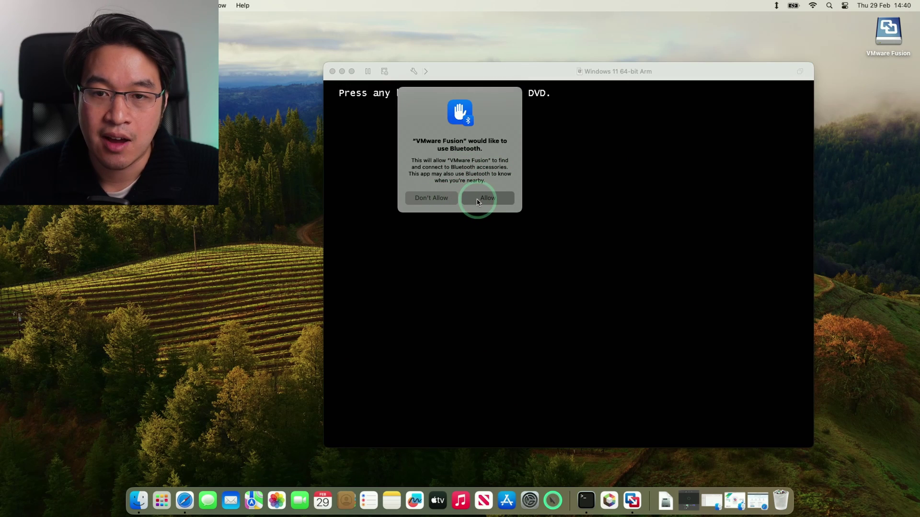
pyautogui.click(478, 200)
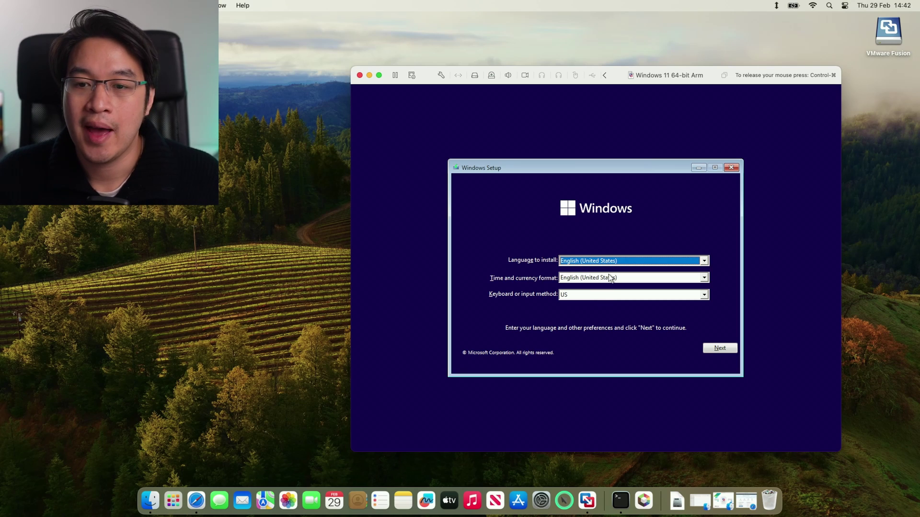
pyautogui.click(615, 262)
pyautogui.click(612, 270)
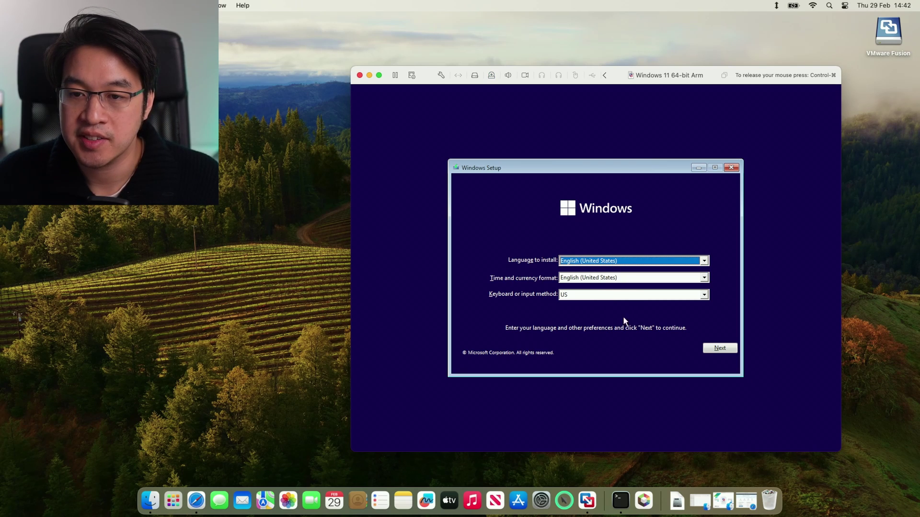
pyautogui.click(712, 349)
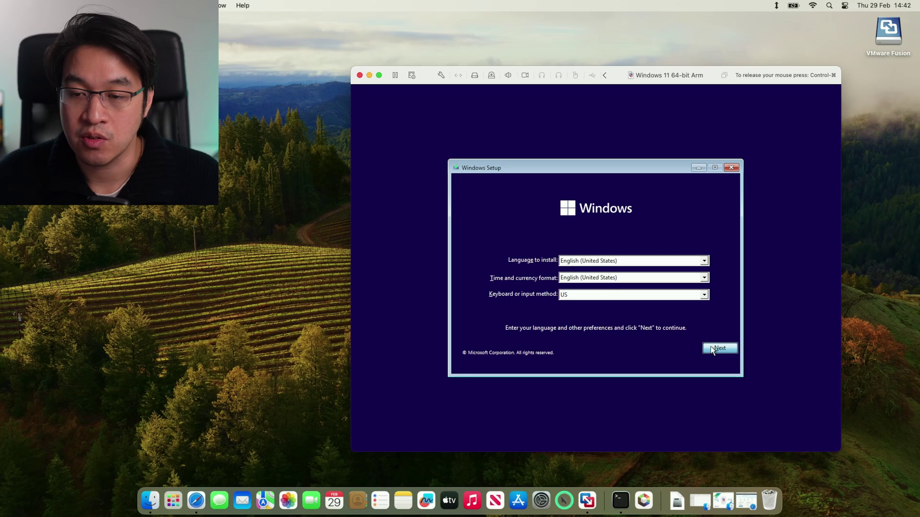
# Start the Windows install without a product key and choose the Windows 11 Pro edition
pyautogui.click(579, 270)
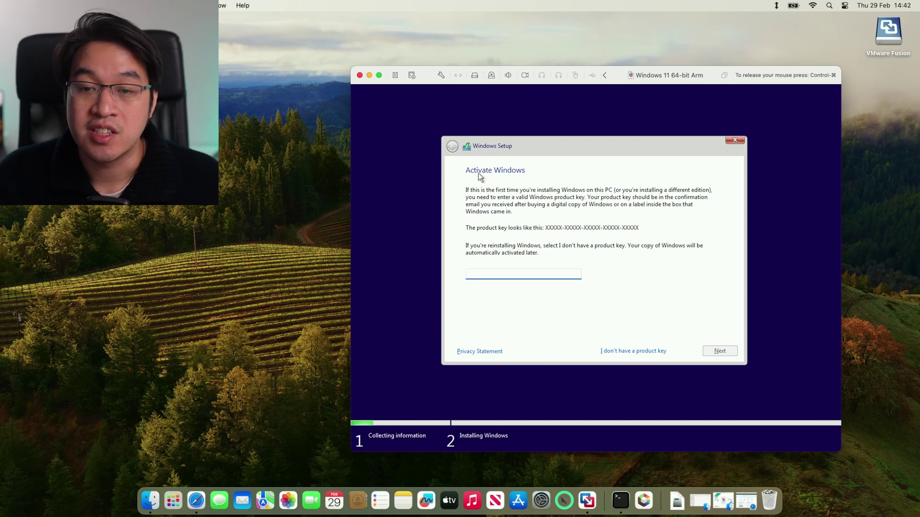
pyautogui.click(617, 352)
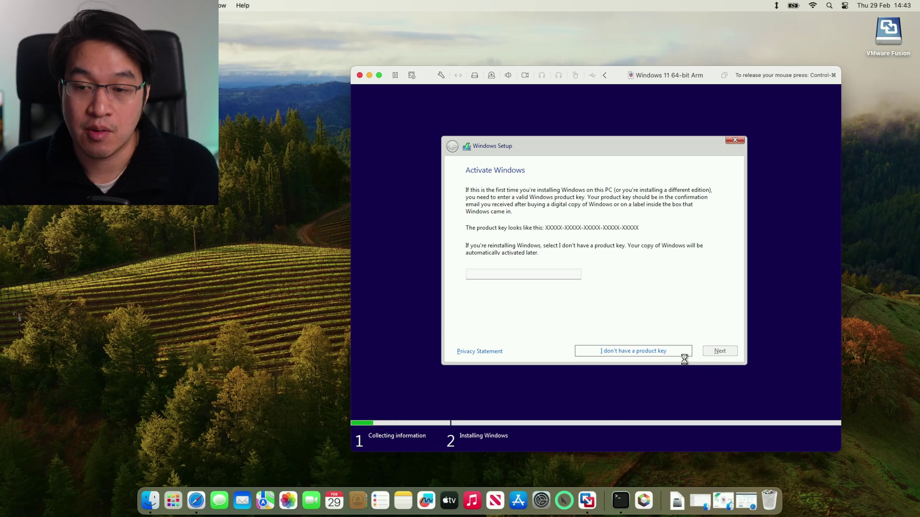
pyautogui.click(518, 216)
pyautogui.click(515, 222)
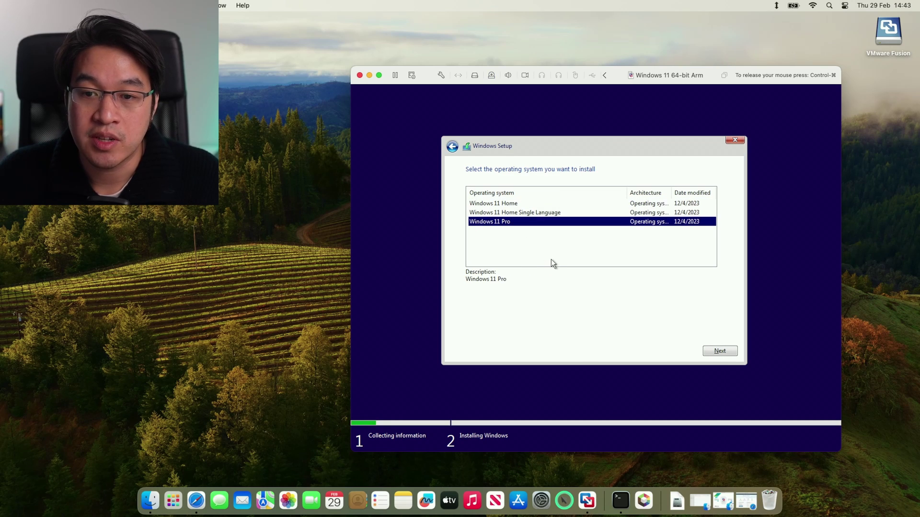
pyautogui.click(499, 205)
pyautogui.click(511, 214)
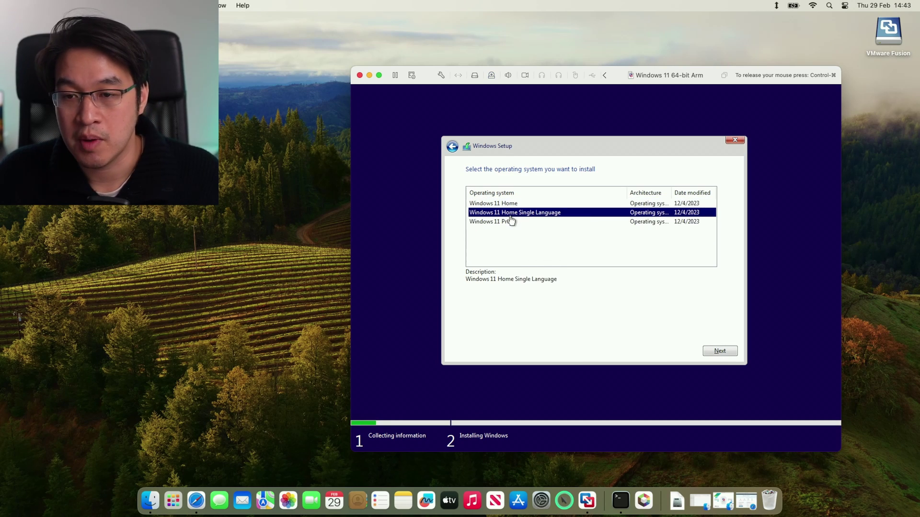
pyautogui.click(511, 222)
pyautogui.click(719, 352)
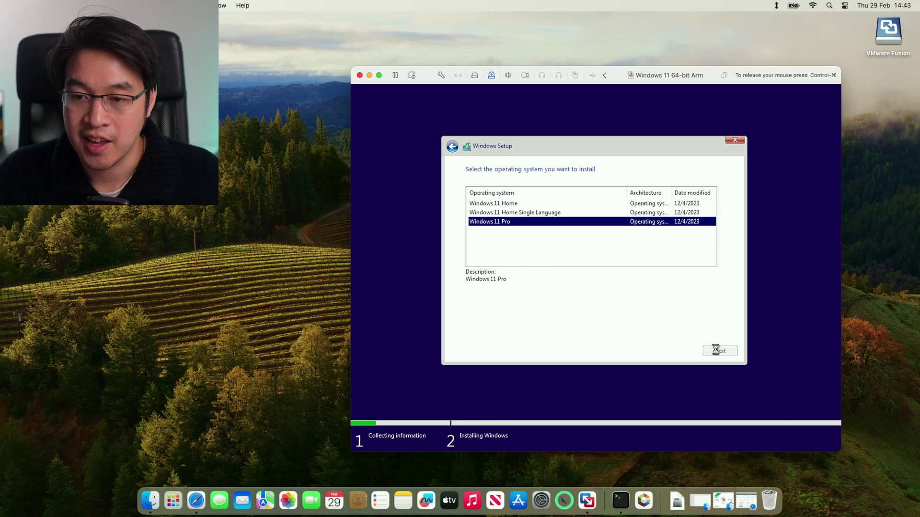
# Accept the licence terms and do a custom install onto Drive 0's unallocated space
pyautogui.click(720, 351)
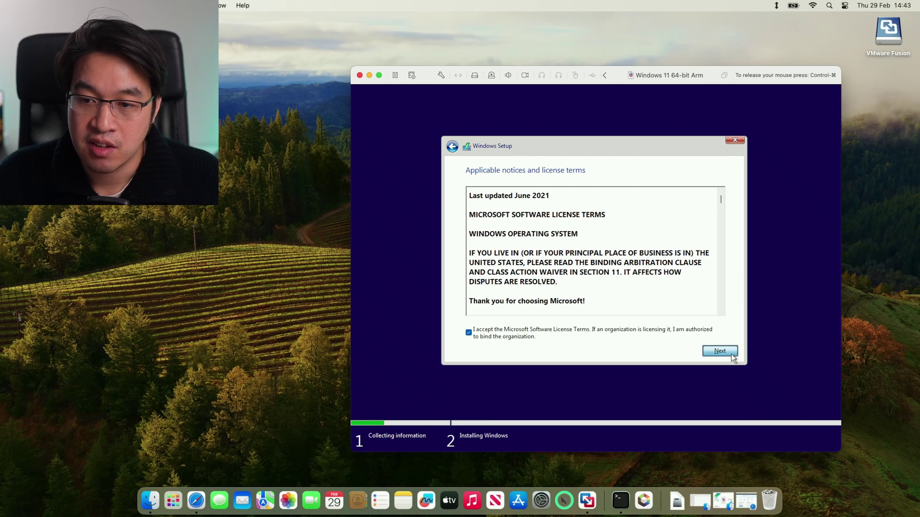
pyautogui.click(510, 250)
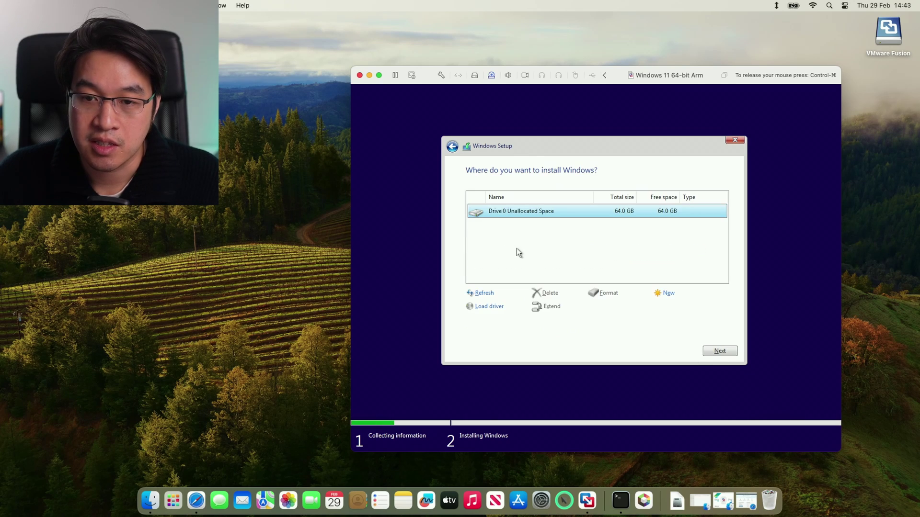
pyautogui.click(718, 354)
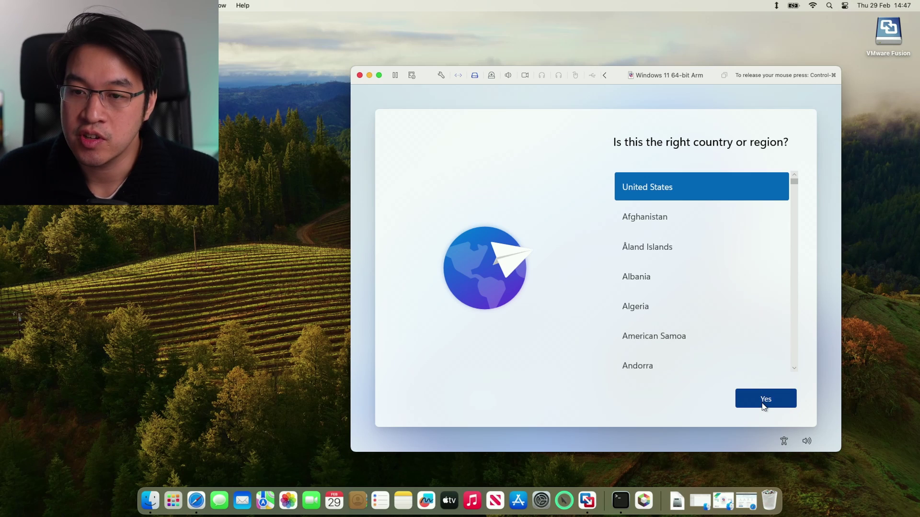
# Confirm United States and US keyboard, skip a second layout, name the device MacBook, choose personal use
pyautogui.click(764, 406)
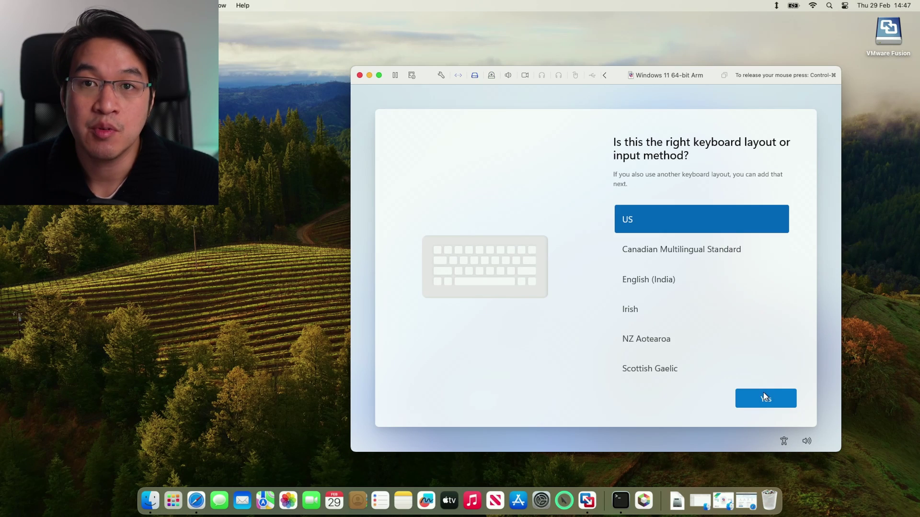
pyautogui.click(763, 393)
pyautogui.click(746, 401)
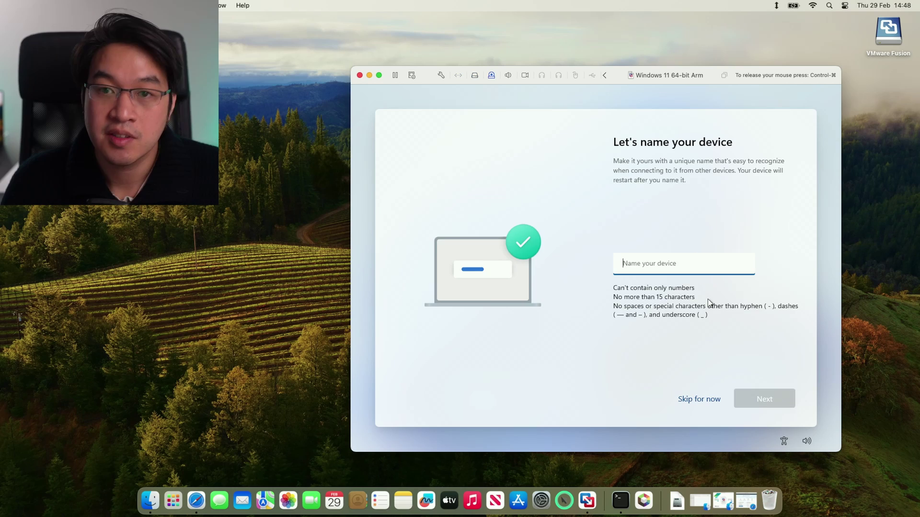
pyautogui.write('MacBook')
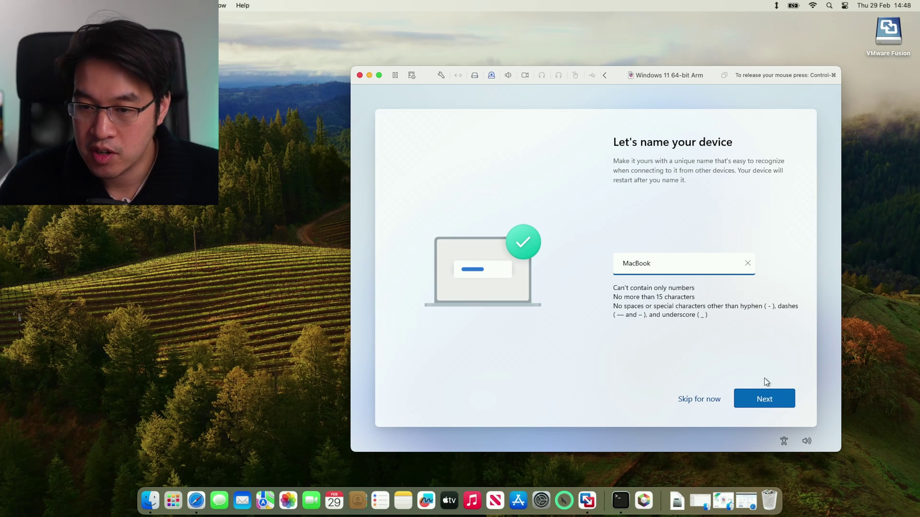
pyautogui.click(750, 396)
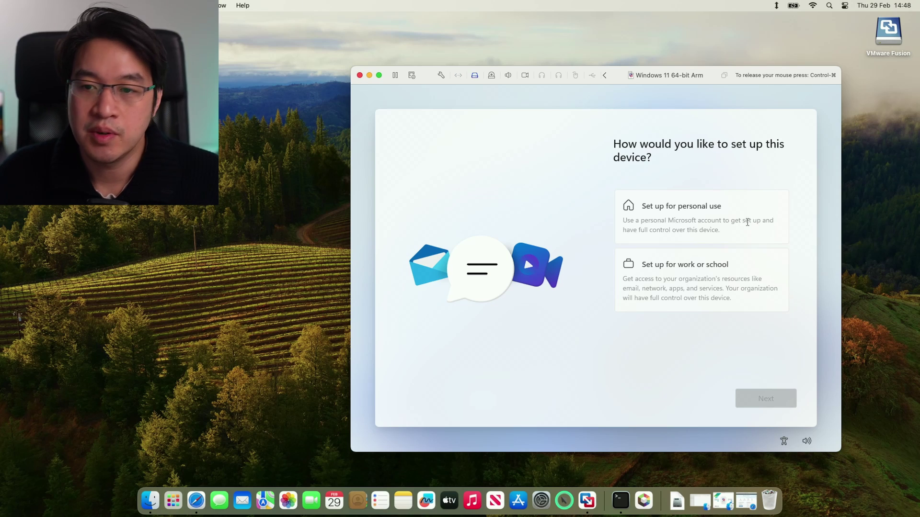
pyautogui.click(741, 219)
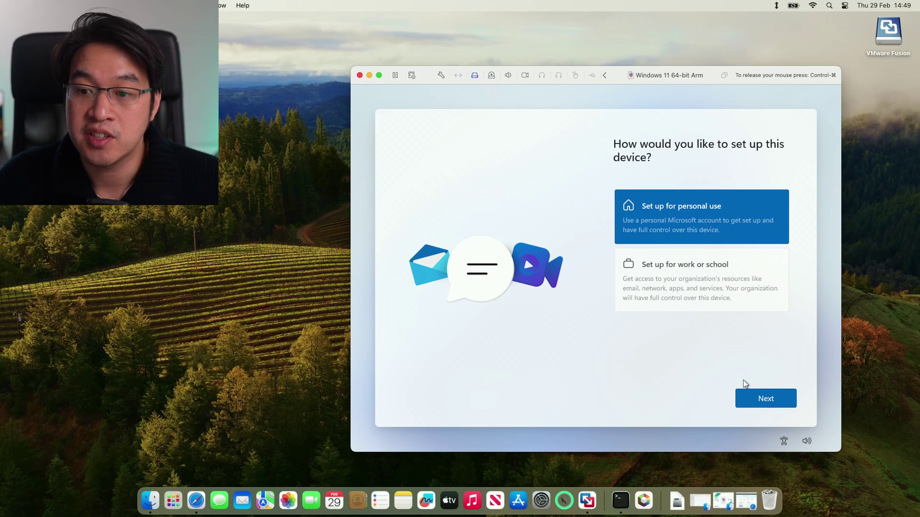
pyautogui.click(751, 395)
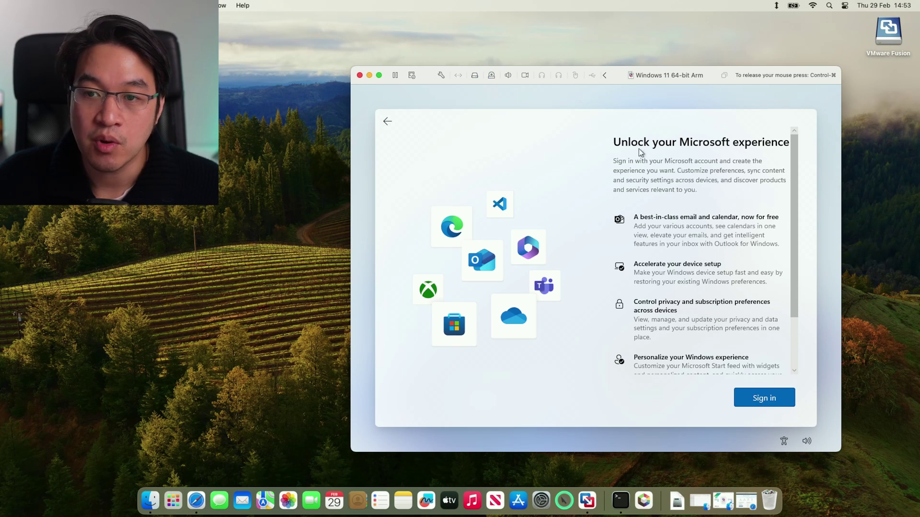
# Turn off the Mac's Wi-Fi from the macOS menu bar, then return to the VM
pyautogui.press('ctrl+super')
pyautogui.click(811, 5)
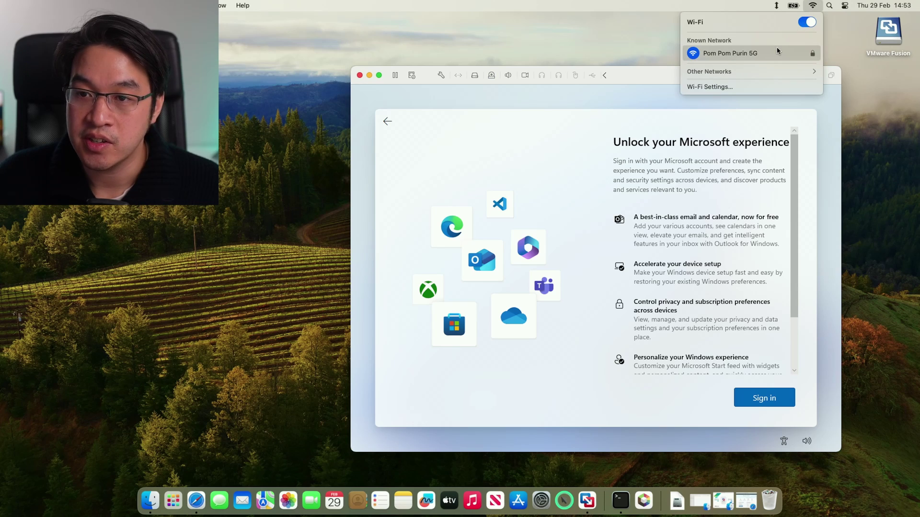
pyautogui.click(813, 23)
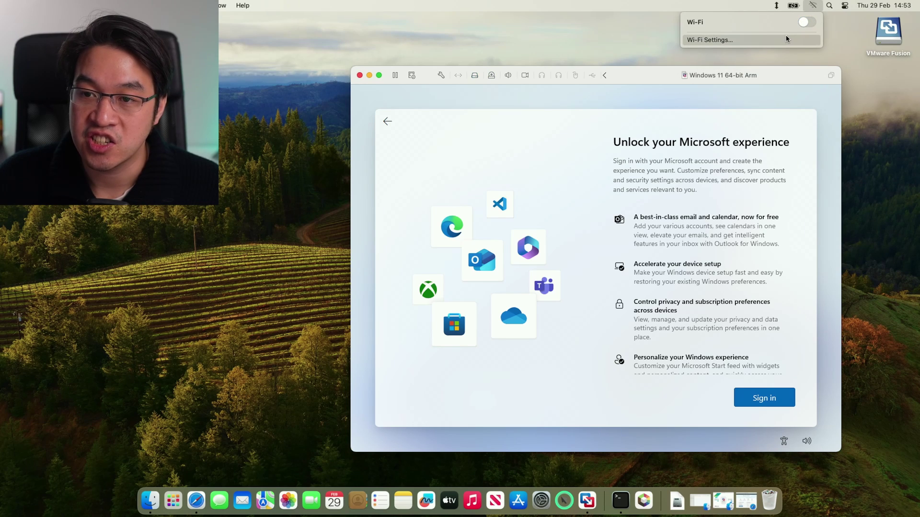
pyautogui.click(713, 101)
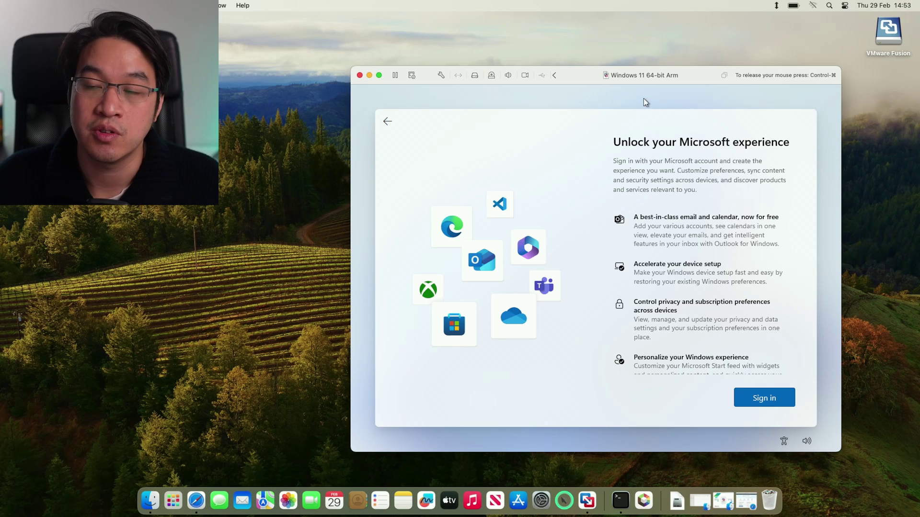
pyautogui.scroll(-5, 633, 249)
pyautogui.scroll(5, 633, 249)
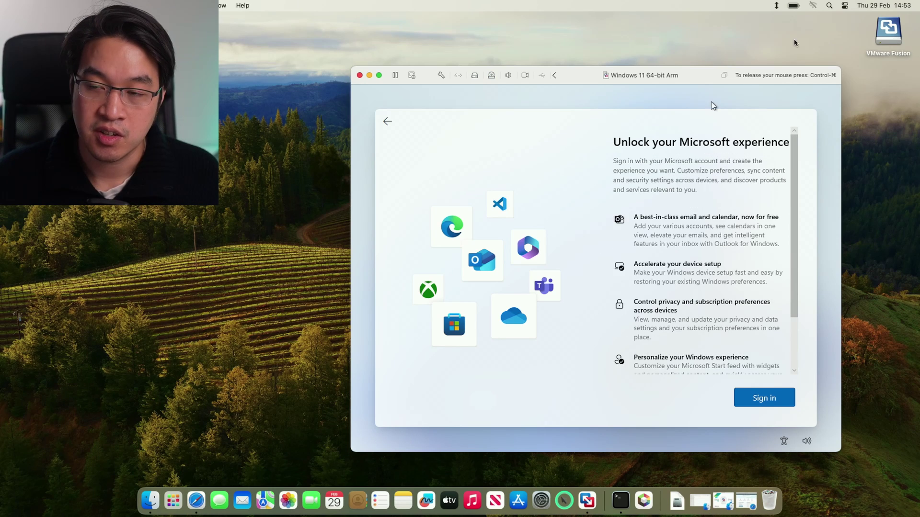
pyautogui.press('ctrl+super')
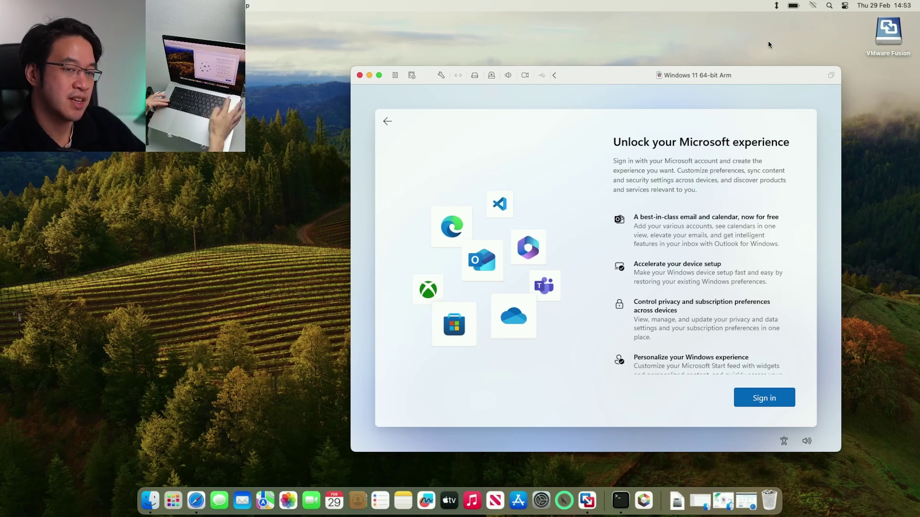
# Run oobe\bypassnro from a Shift+F10 command prompt to restart setup
pyautogui.click(596, 268)
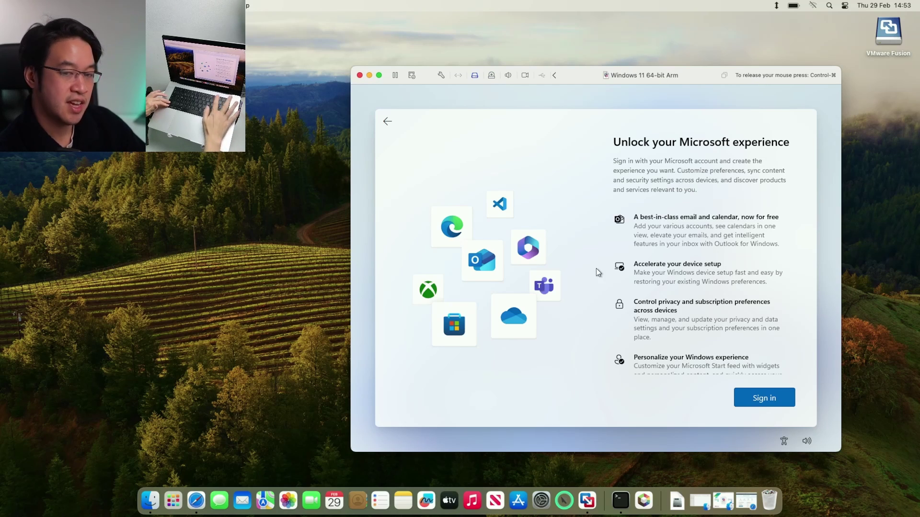
pyautogui.hotkey('shift', 'F10')
pyautogui.write('oobe\\bypassnro')
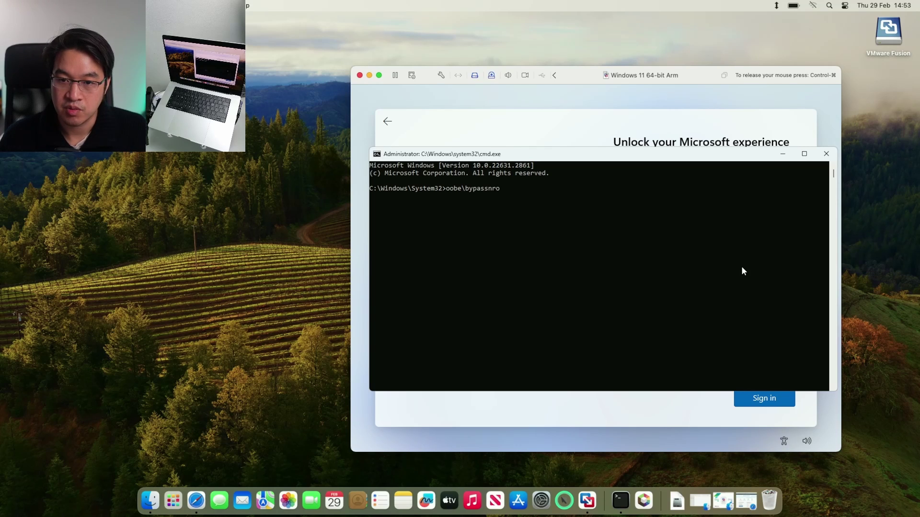
pyautogui.press('Return')
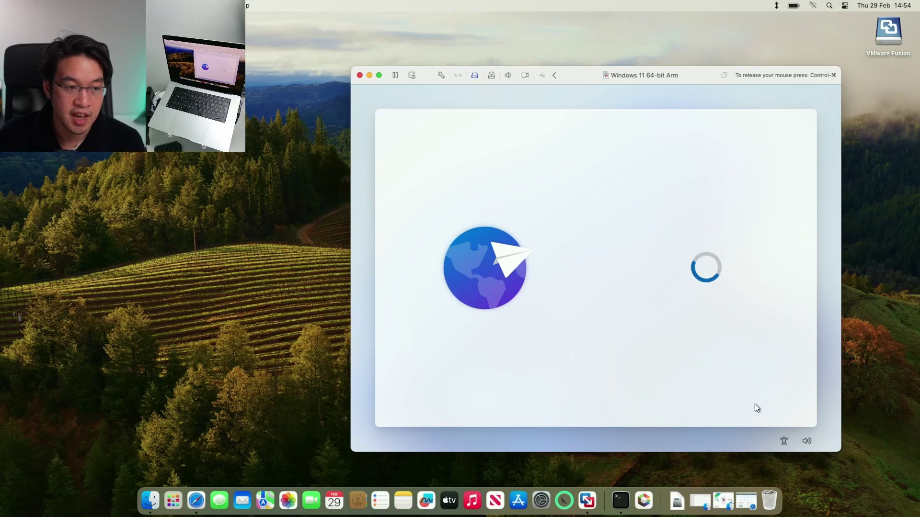
# Continue setup without internet and create a local user account with no password
pyautogui.click(755, 396)
pyautogui.click(754, 399)
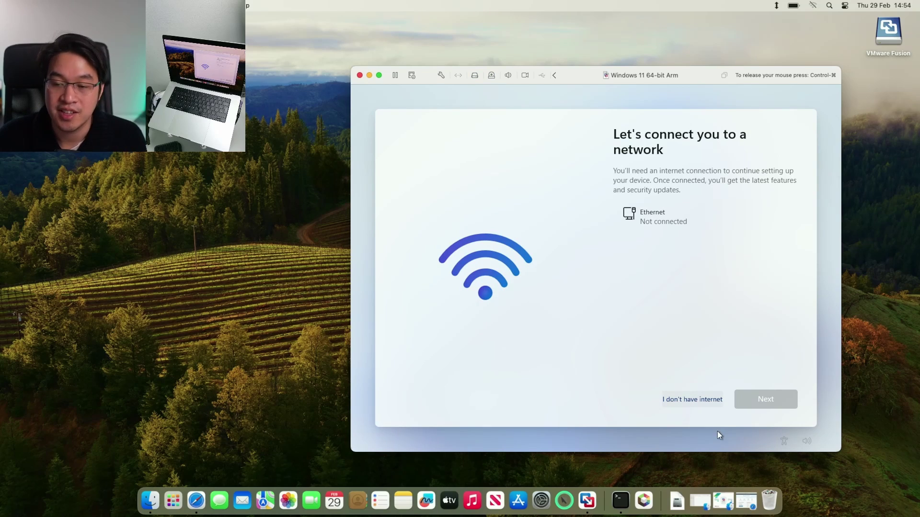
pyautogui.click(692, 408)
pyautogui.click(715, 404)
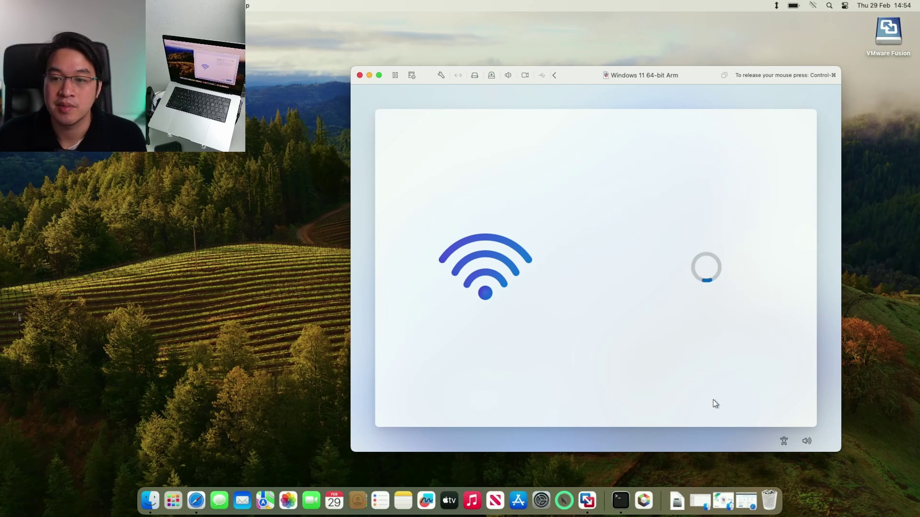
pyautogui.write('Andrew Tsai')
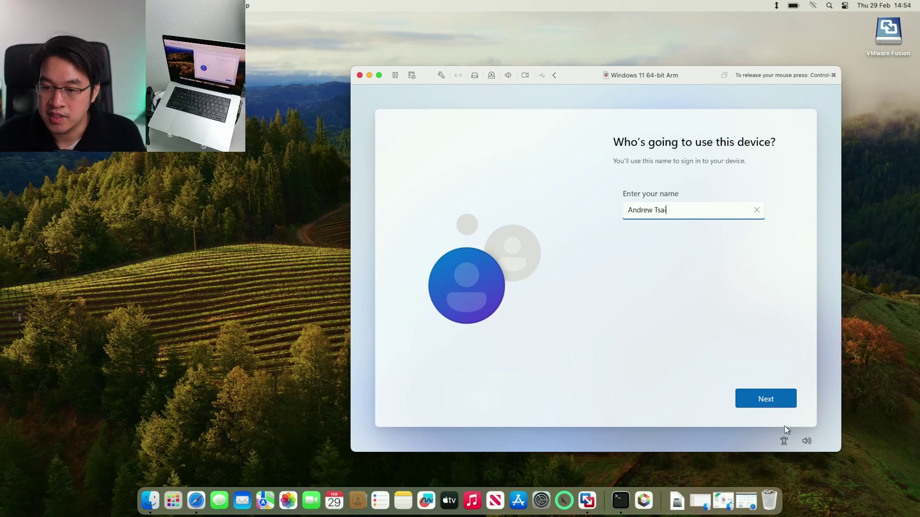
pyautogui.click(780, 403)
pyautogui.click(765, 397)
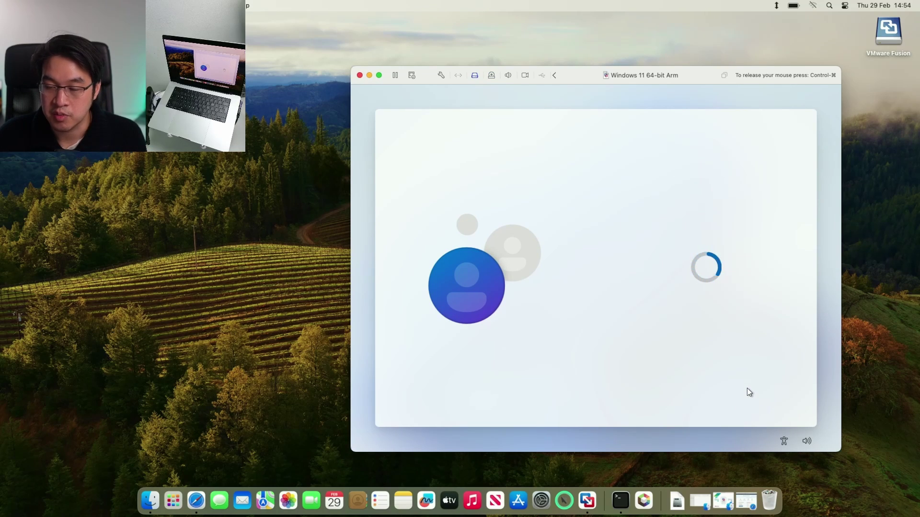
# Turn off Location, Find my device, optional diagnostics, Inking & typing, and Tailored experiences, then accept
pyautogui.click(628, 265)
pyautogui.click(629, 321)
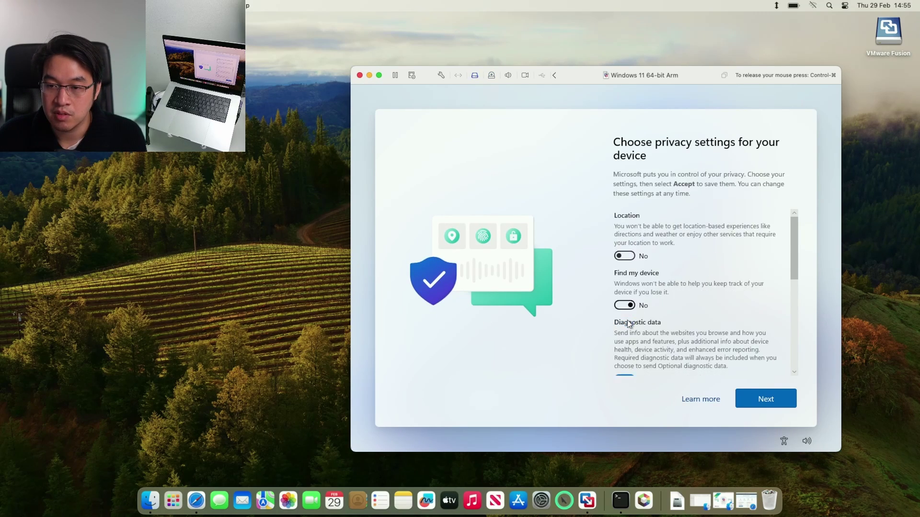
pyautogui.scroll(-2, 629, 331)
pyautogui.click(627, 335)
pyautogui.click(625, 360)
pyautogui.scroll(-3, 625, 357)
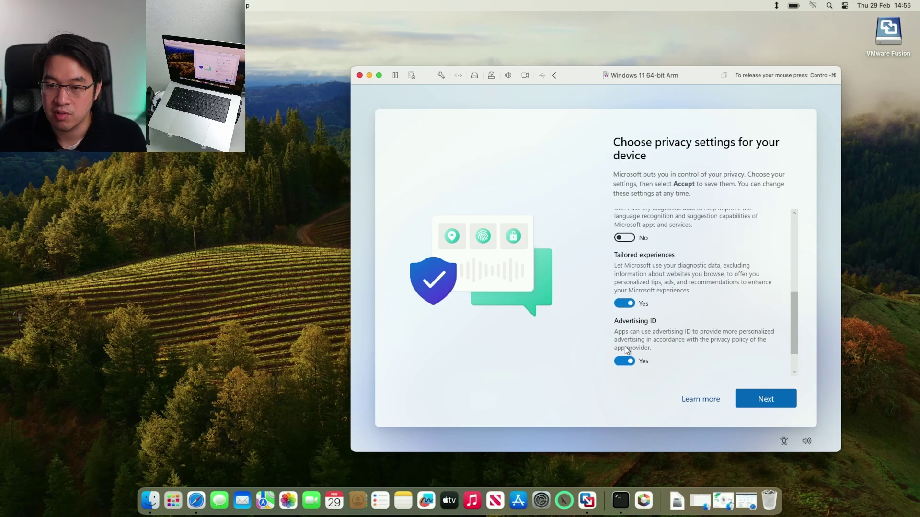
pyautogui.click(624, 303)
pyautogui.click(750, 396)
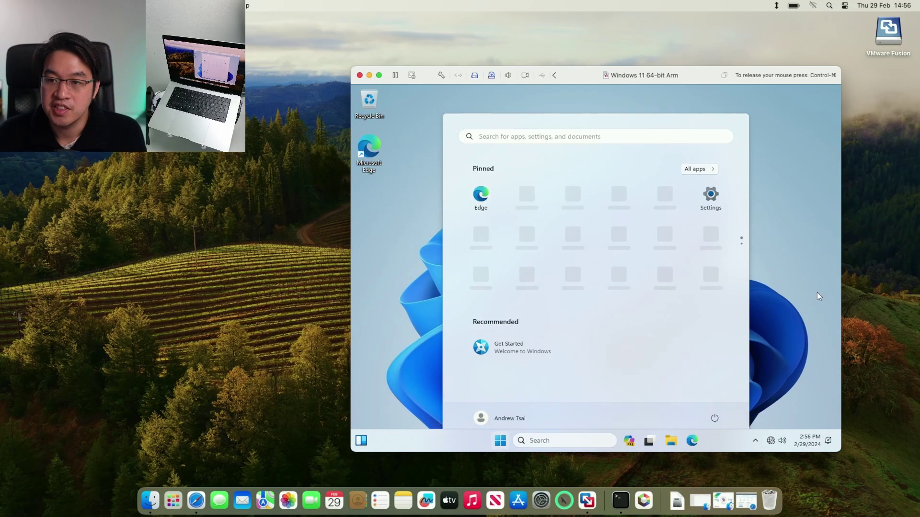
# Open Windows Display settings from the desktop and show the resolution list, currently 1024 × 768
pyautogui.press('Escape')
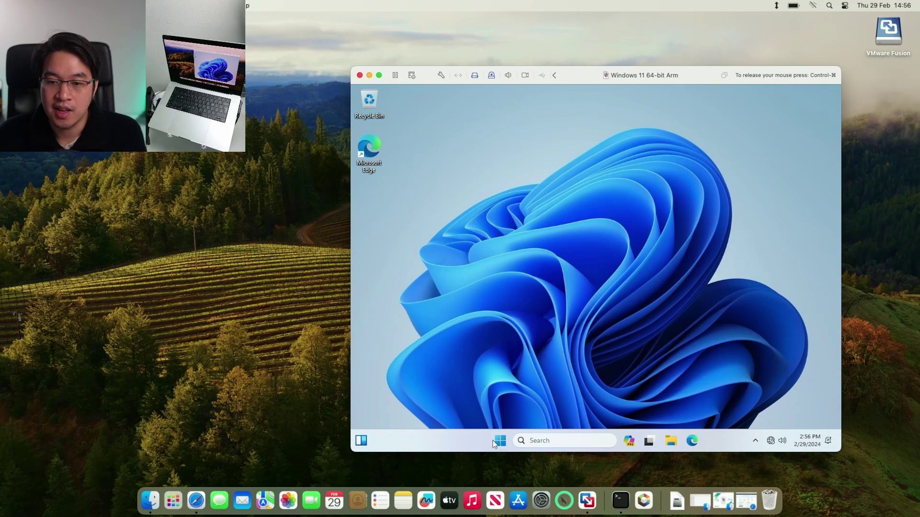
pyautogui.click(493, 443)
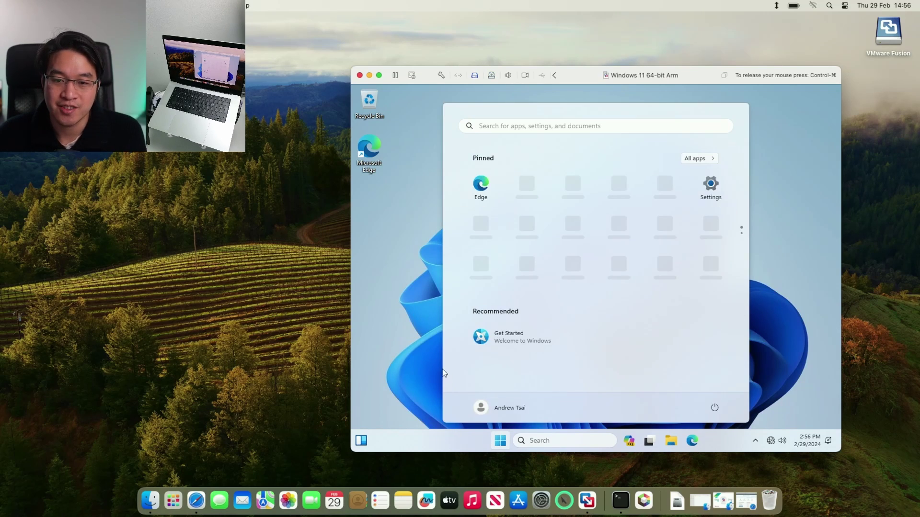
pyautogui.click(419, 354)
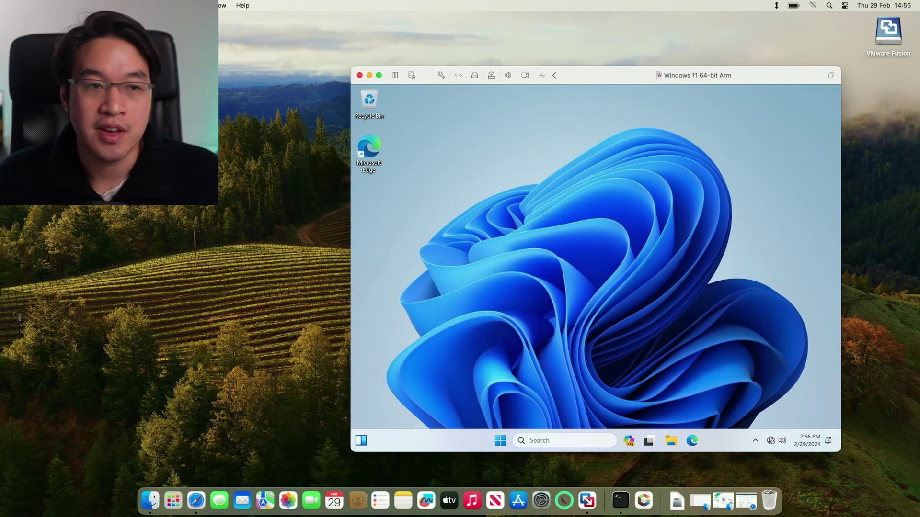
pyautogui.click(168, 5)
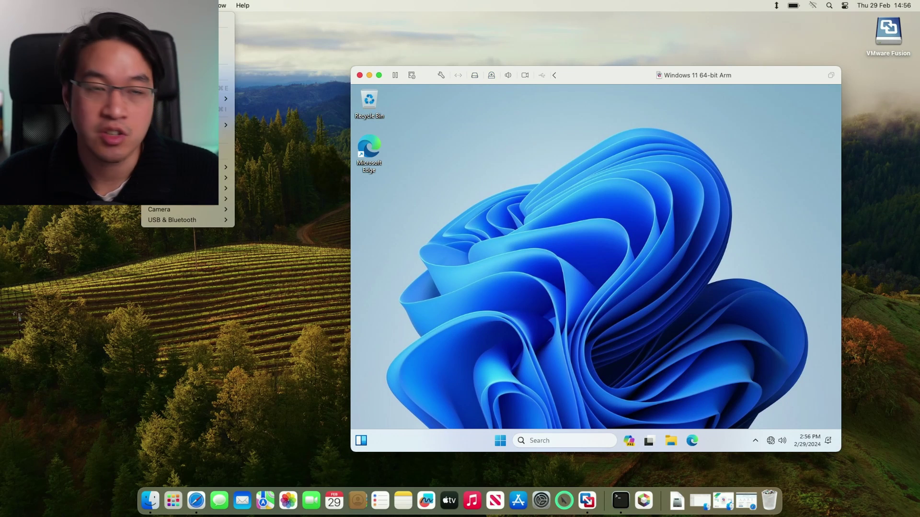
pyautogui.click(493, 215)
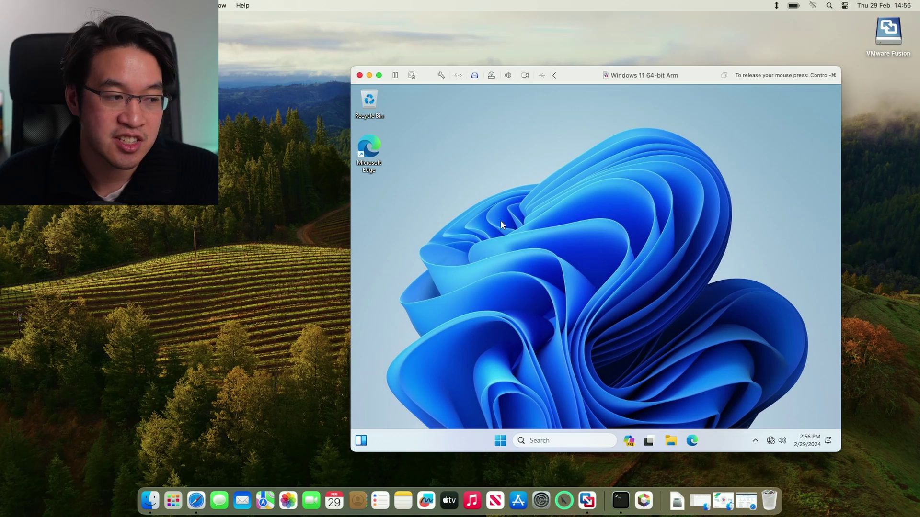
pyautogui.rightClick(541, 284)
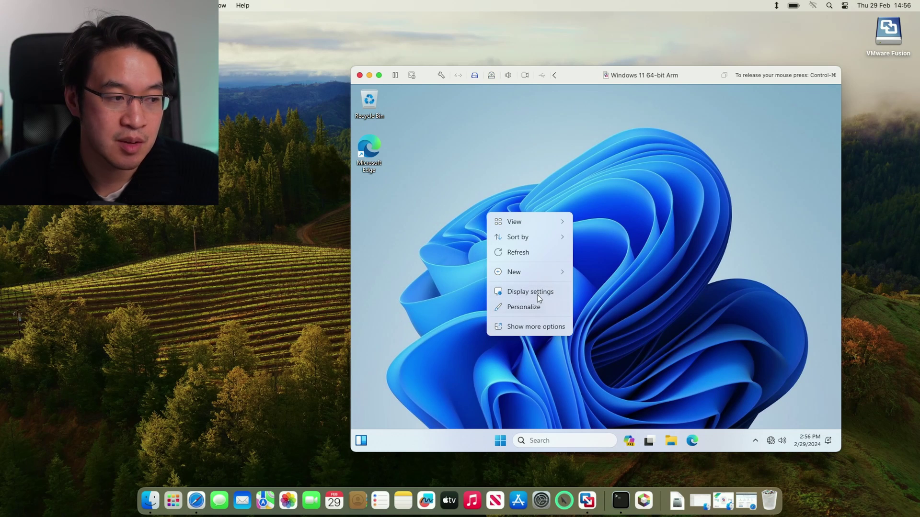
pyautogui.click(536, 295)
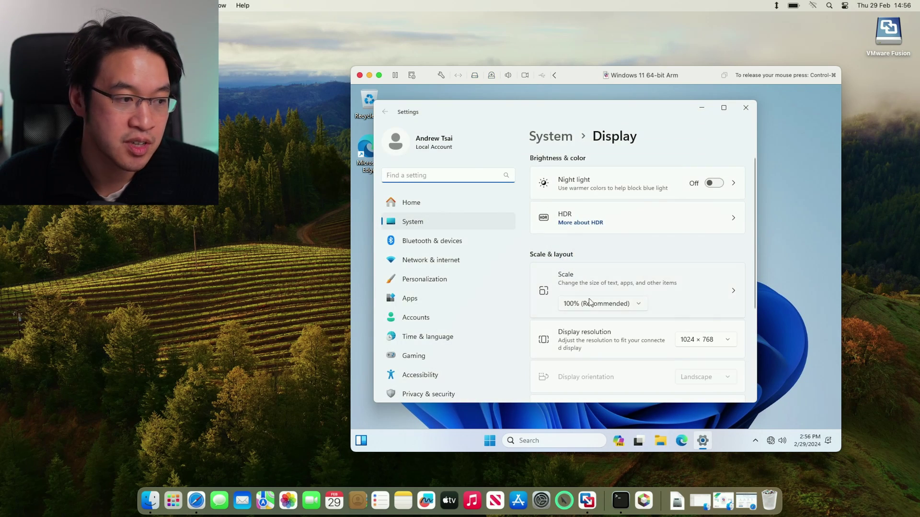
pyautogui.click(718, 343)
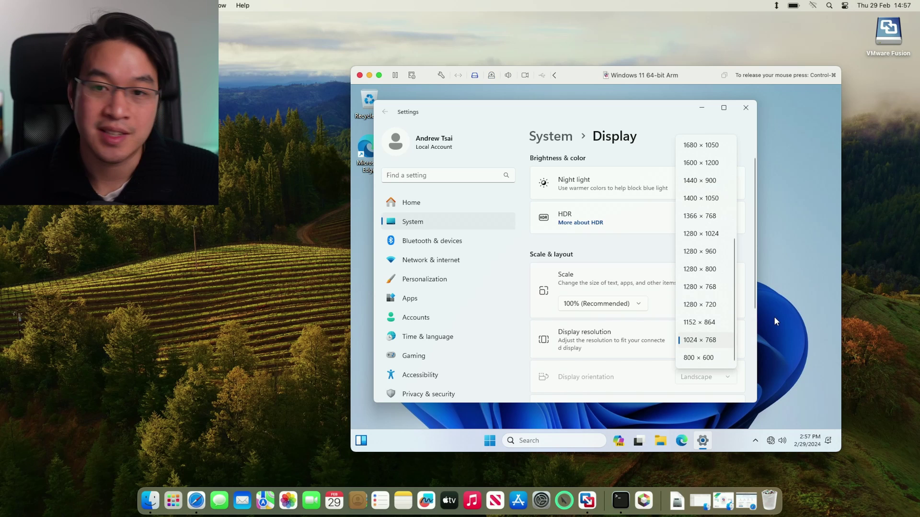
# Start Install VMware Tools from the Virtual Machine menu and run setup from the D: disc
pyautogui.click(746, 109)
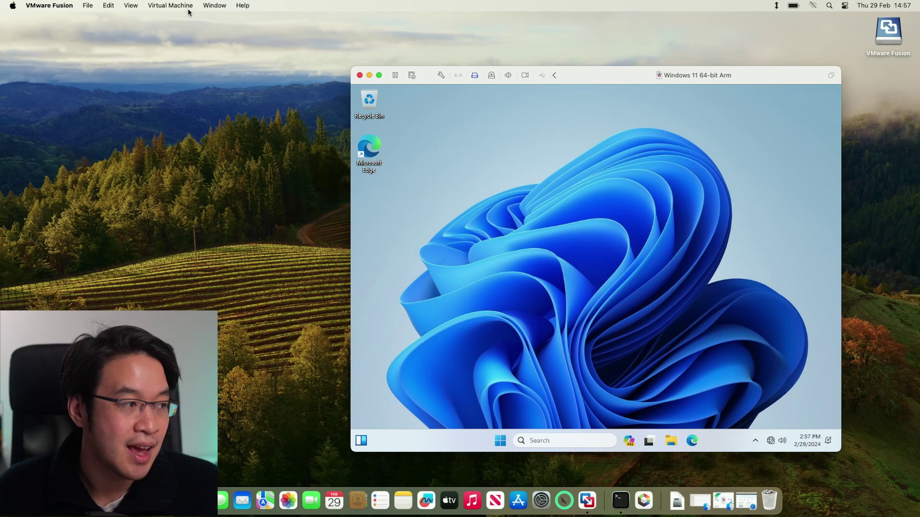
pyautogui.click(184, 6)
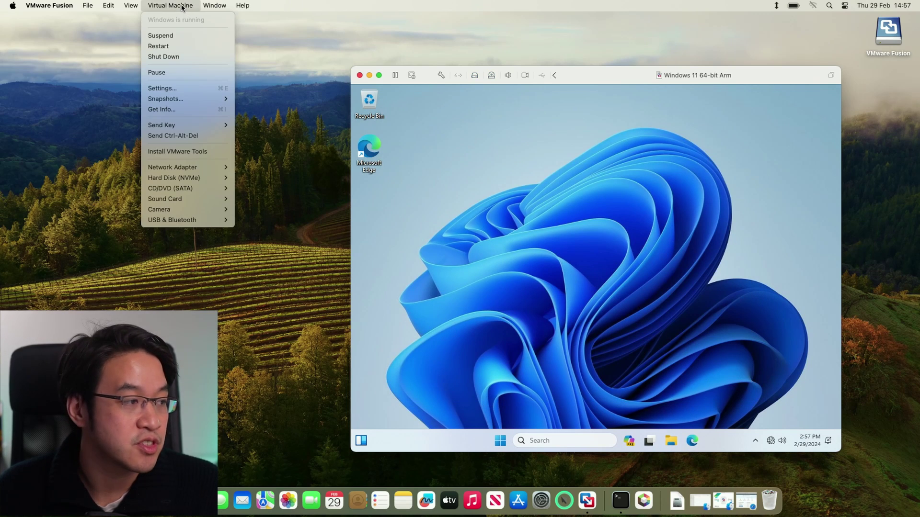
pyautogui.click(163, 151)
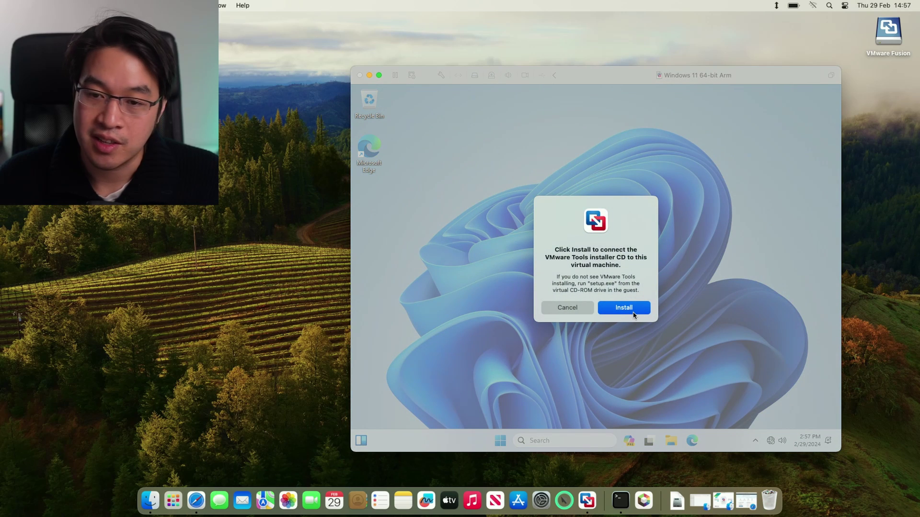
pyautogui.click(633, 312)
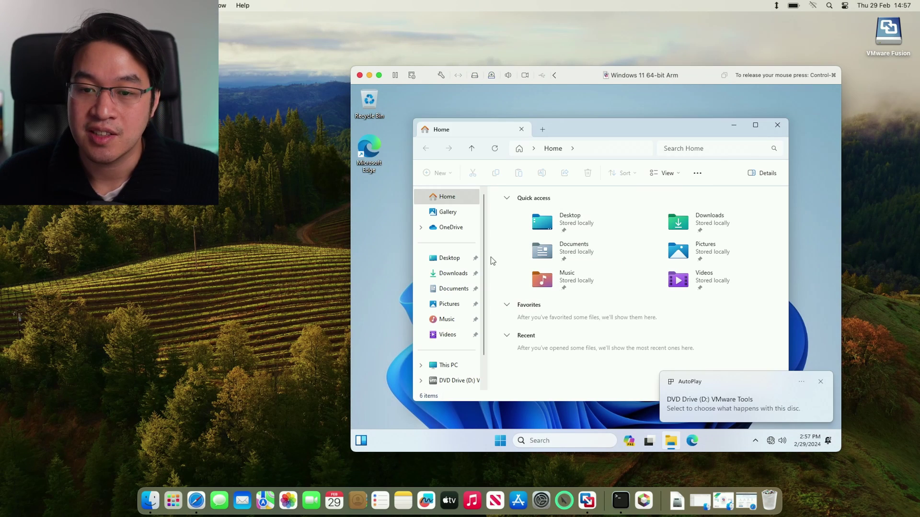
pyautogui.moveTo(488, 257); pyautogui.dragTo(509, 258)
pyautogui.scroll(-1, 507, 266)
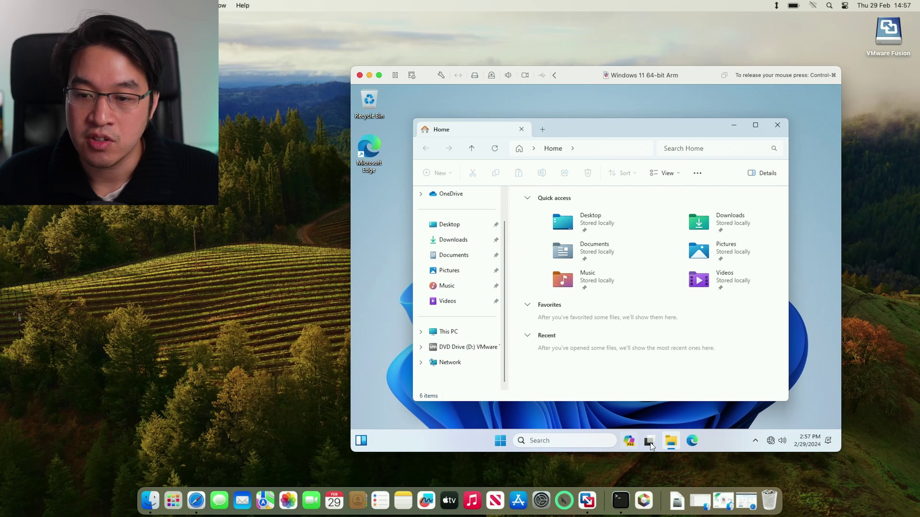
pyautogui.click(441, 347)
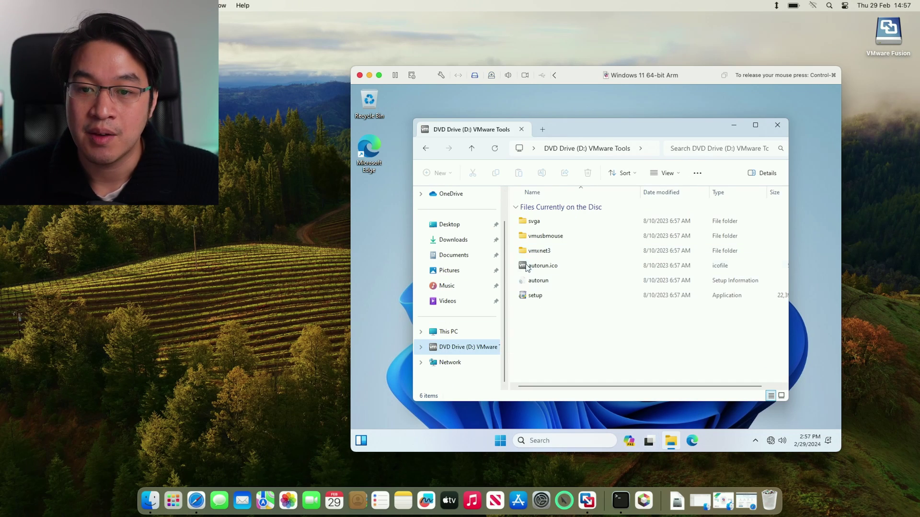
pyautogui.click(535, 296)
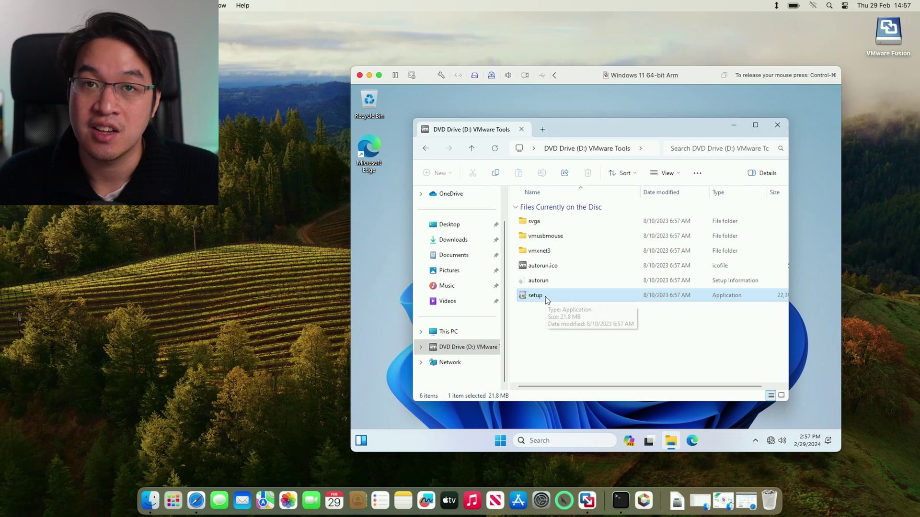
pyautogui.doubleClick(546, 295)
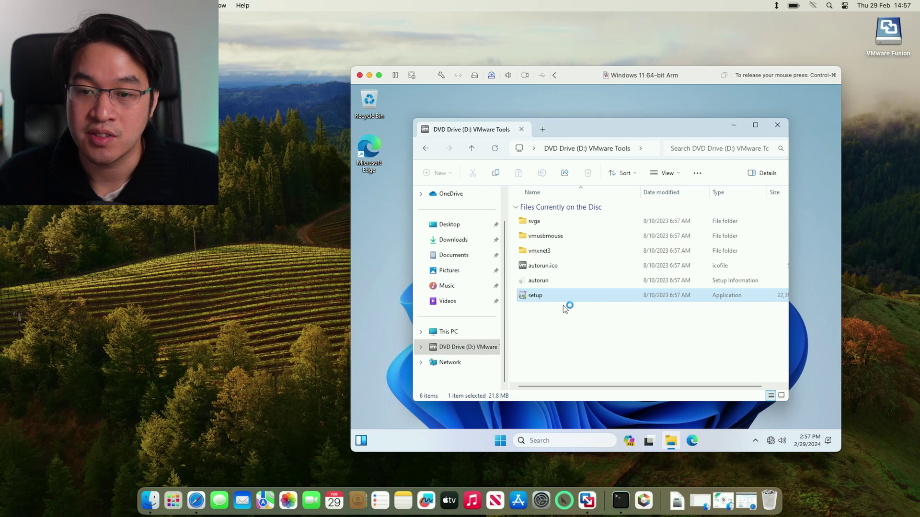
pyautogui.click(551, 340)
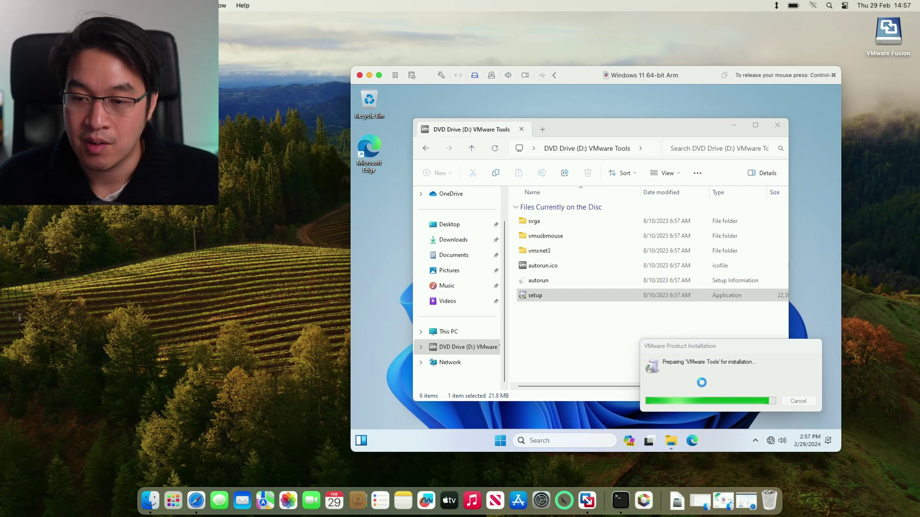
# Complete VMware Tools setup with the Typical option, then restart Windows
pyautogui.click(778, 126)
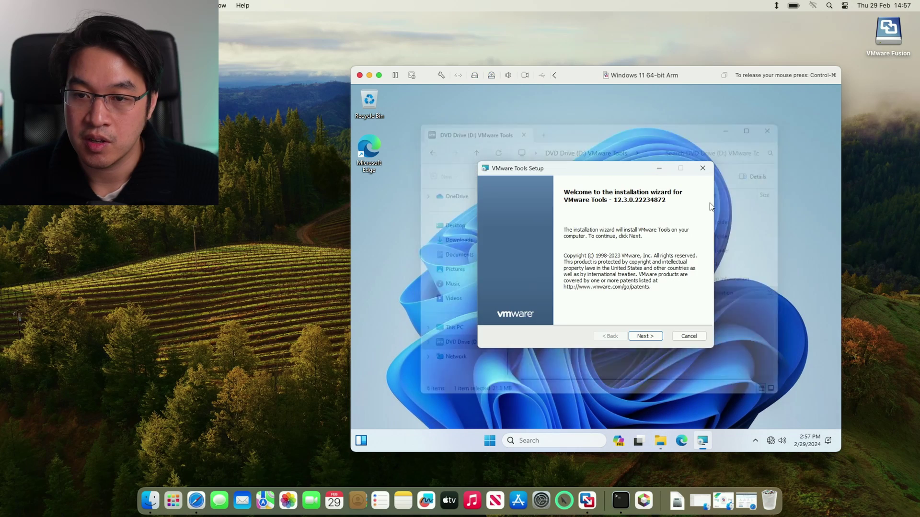
pyautogui.click(644, 337)
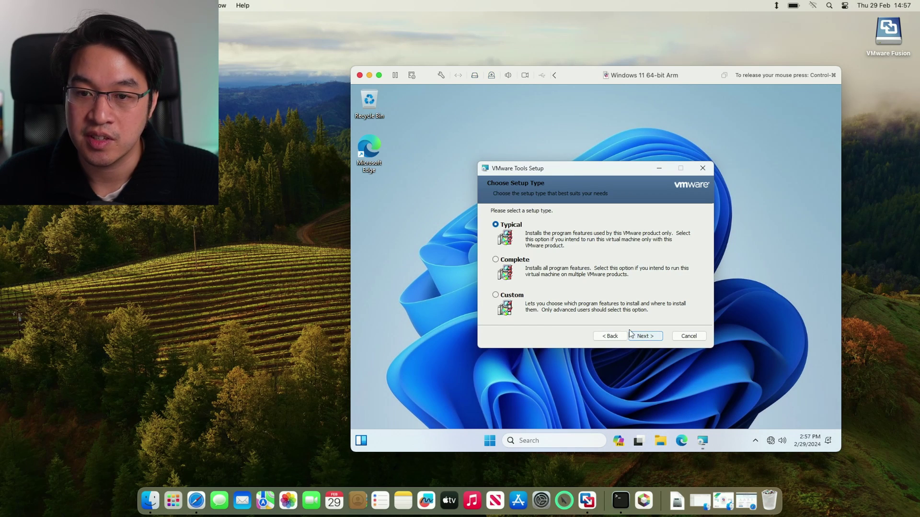
pyautogui.click(631, 334)
pyautogui.click(638, 336)
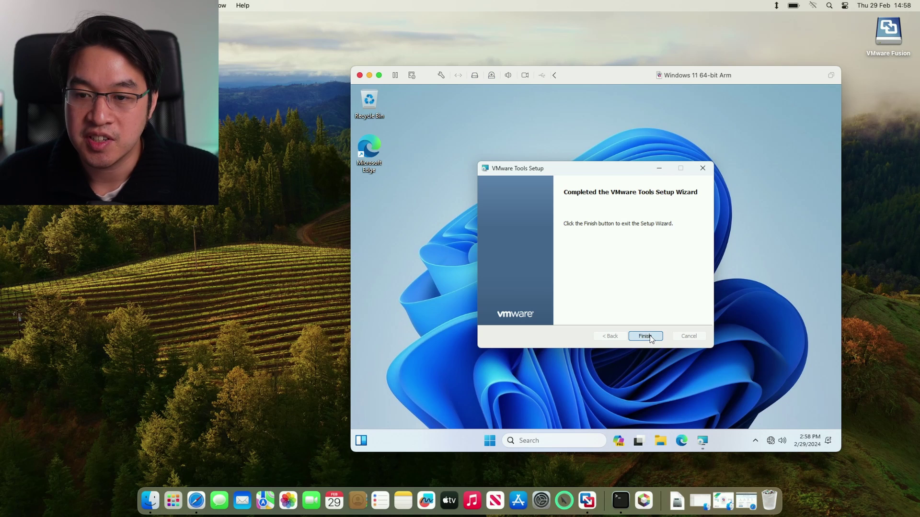
pyautogui.click(650, 337)
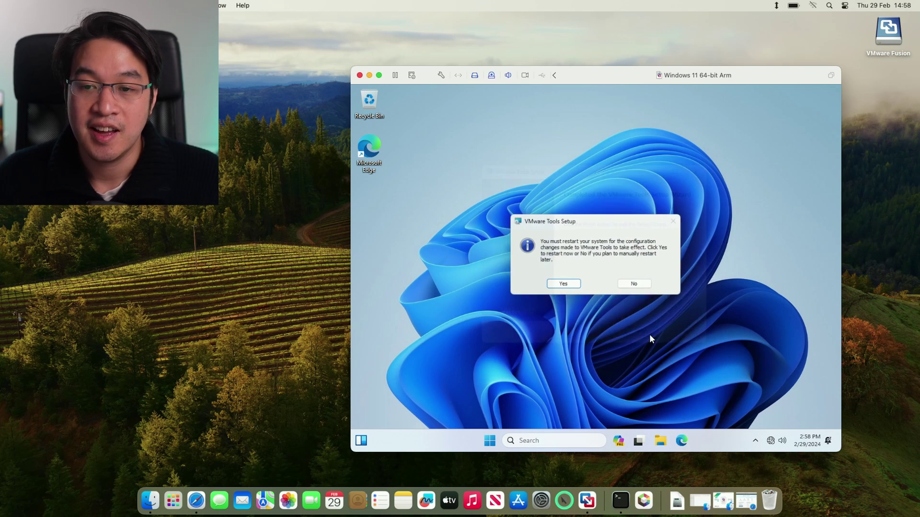
pyautogui.click(562, 285)
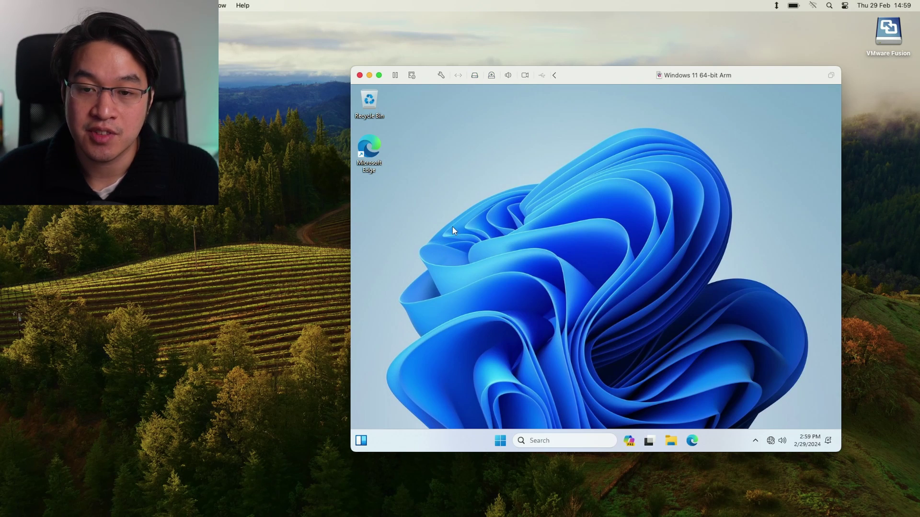
# Choose 1920 × 1080 in Windows Display settings and keep the change
pyautogui.rightClick(487, 220)
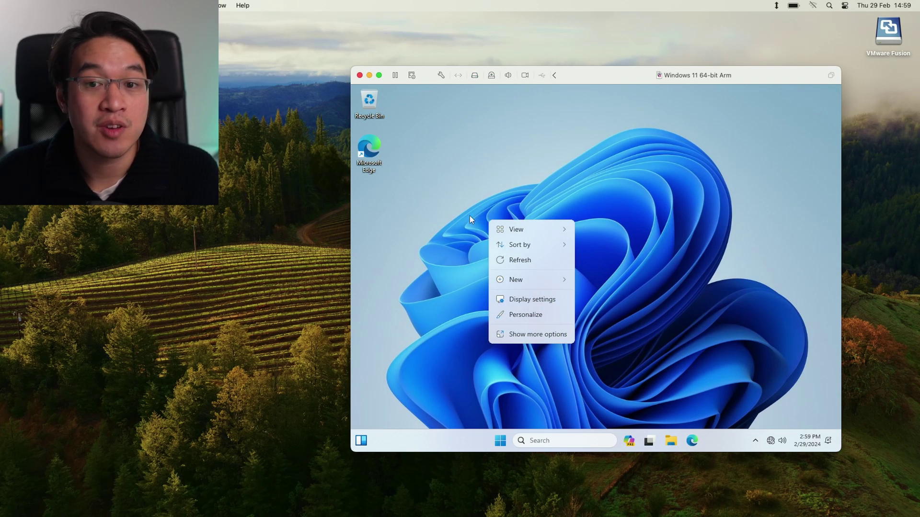
pyautogui.click(531, 300)
pyautogui.click(703, 341)
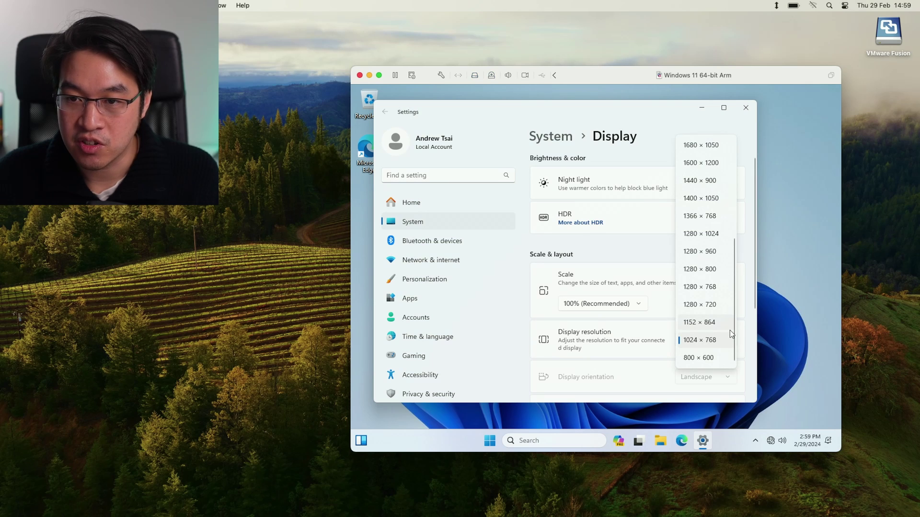
pyautogui.moveTo(730, 329); pyautogui.dragTo(737, 240)
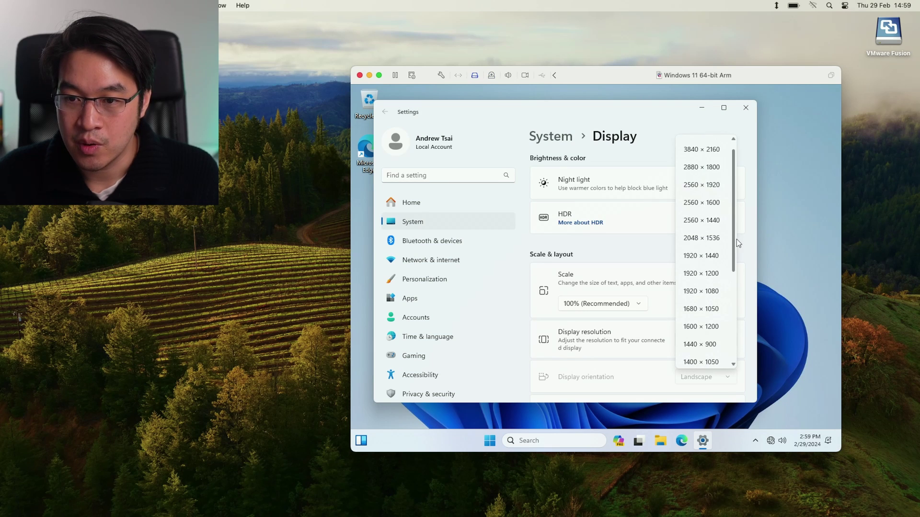
pyautogui.click(683, 295)
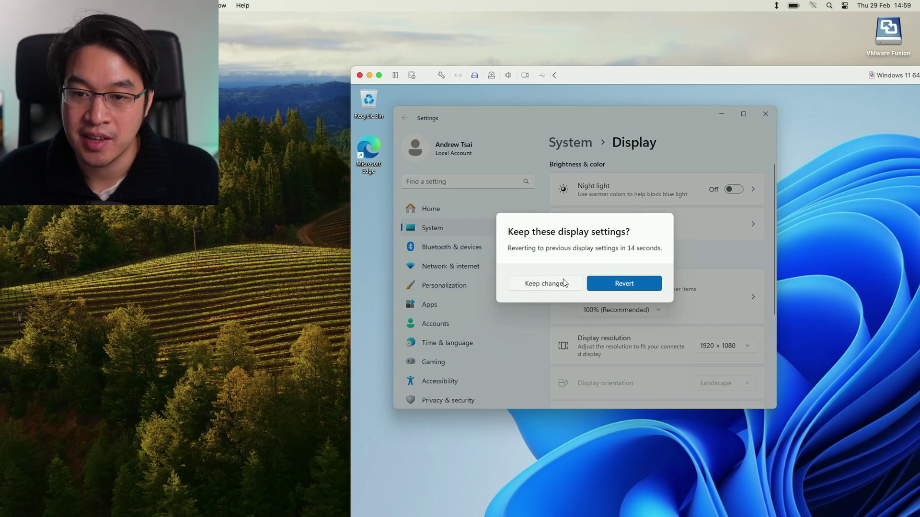
pyautogui.click(546, 283)
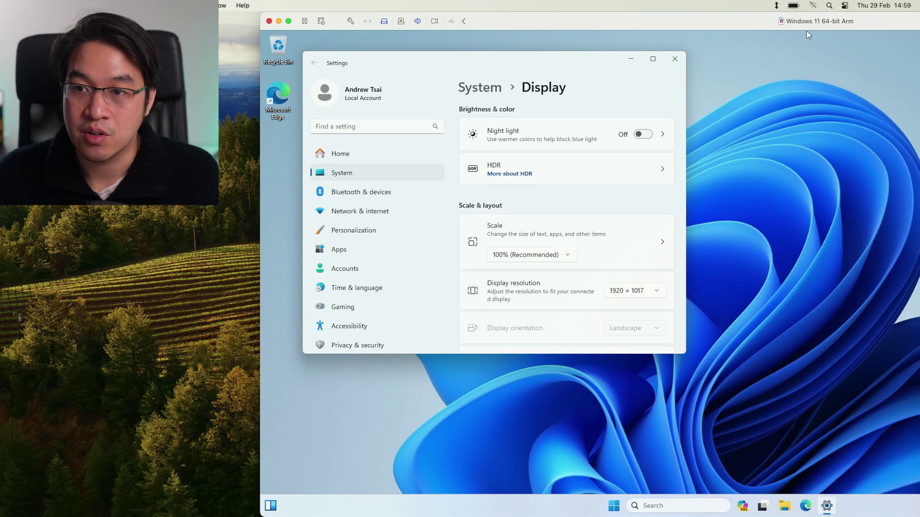
# Put the VM into full screen, then exit and re-enter full screen from the toolbar
pyautogui.click(288, 22)
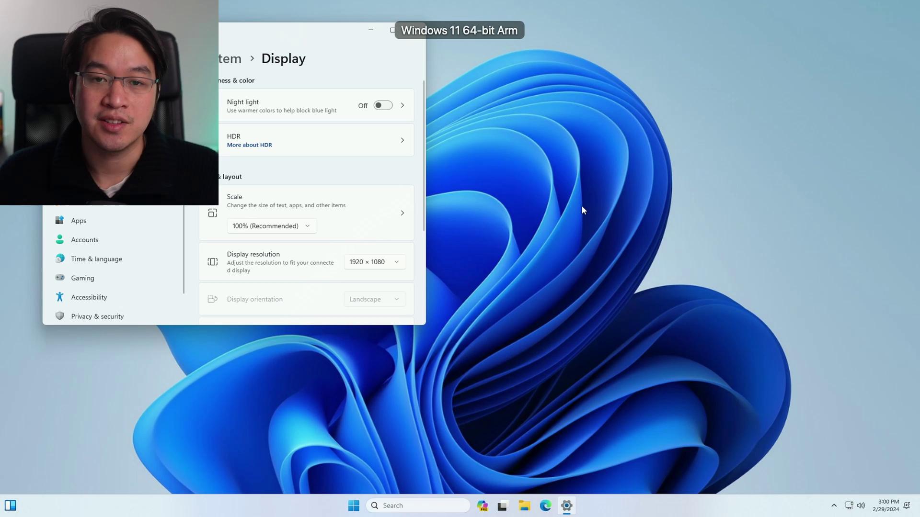
pyautogui.moveTo(341, 37); pyautogui.dragTo(659, 64)
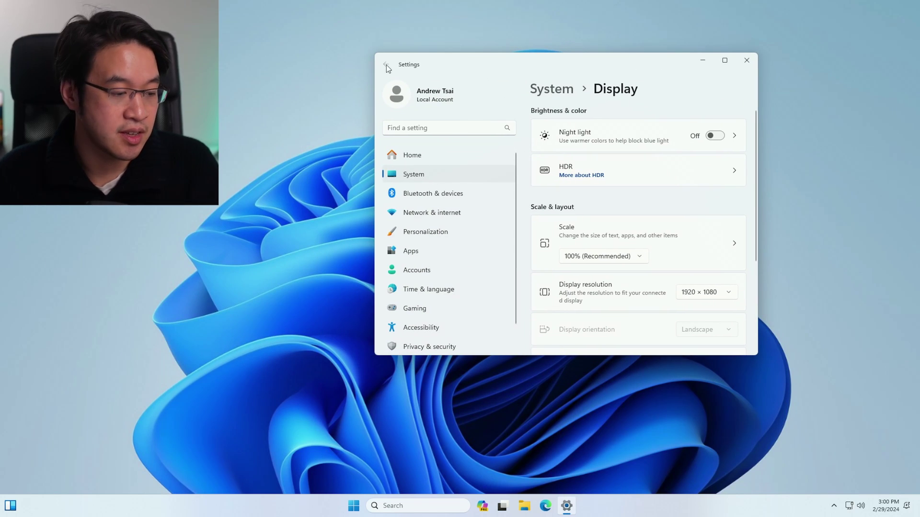
pyautogui.hscroll(-5, 387, 68)
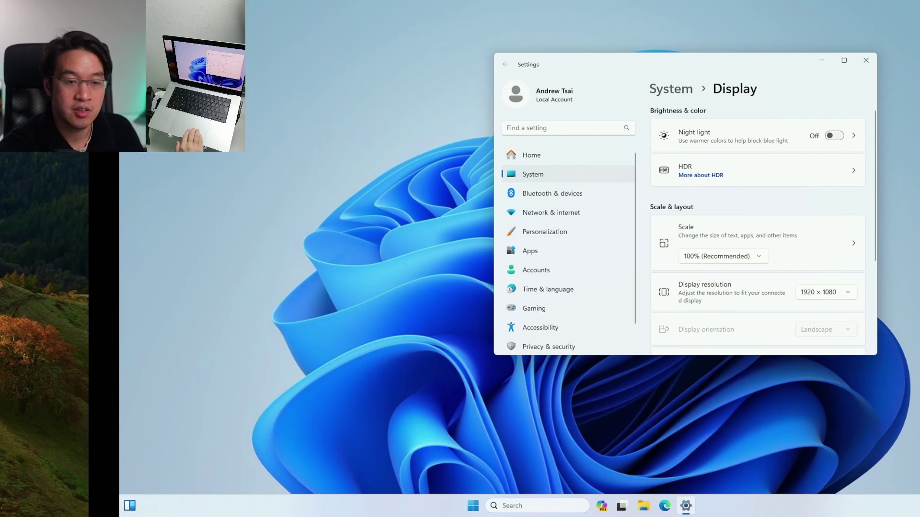
pyautogui.hscroll(-5, 386, 65)
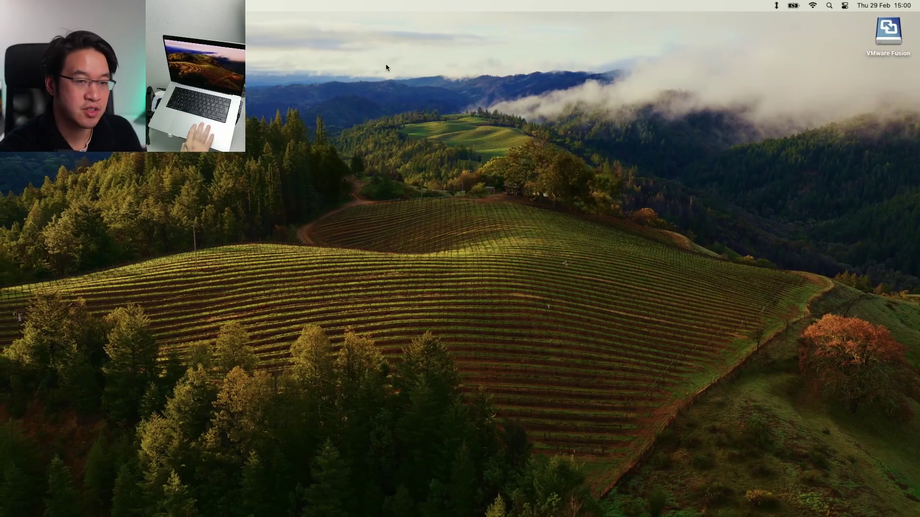
pyautogui.hscroll(5, 386, 65)
pyautogui.hscroll(-5, 386, 65)
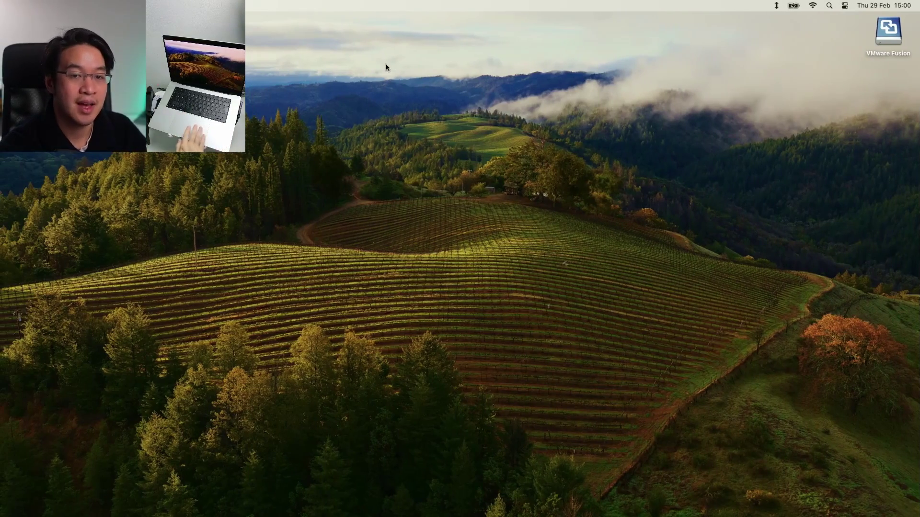
pyautogui.hscroll(5, 386, 64)
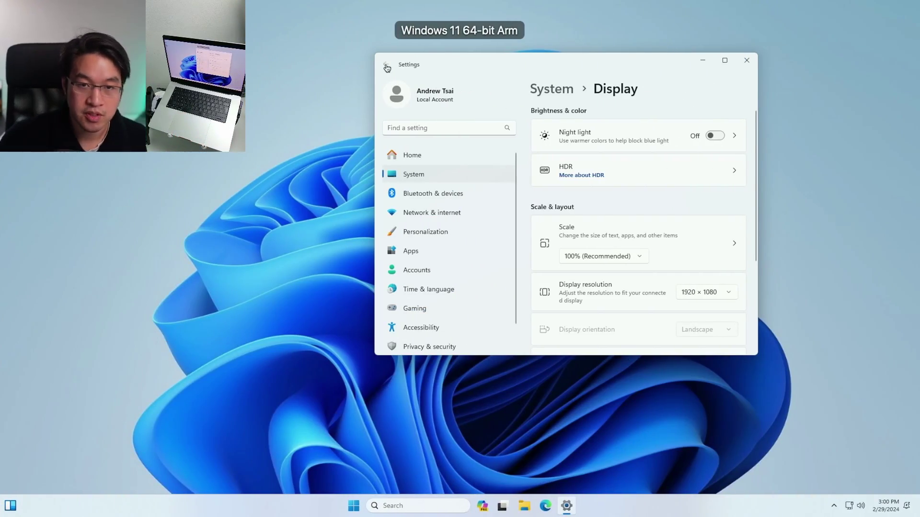
pyautogui.moveTo(102, 3)
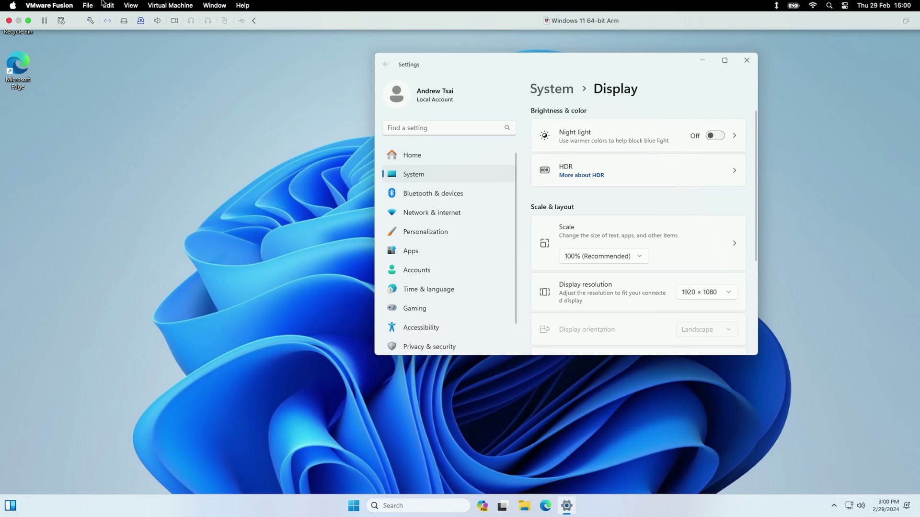
pyautogui.click(28, 21)
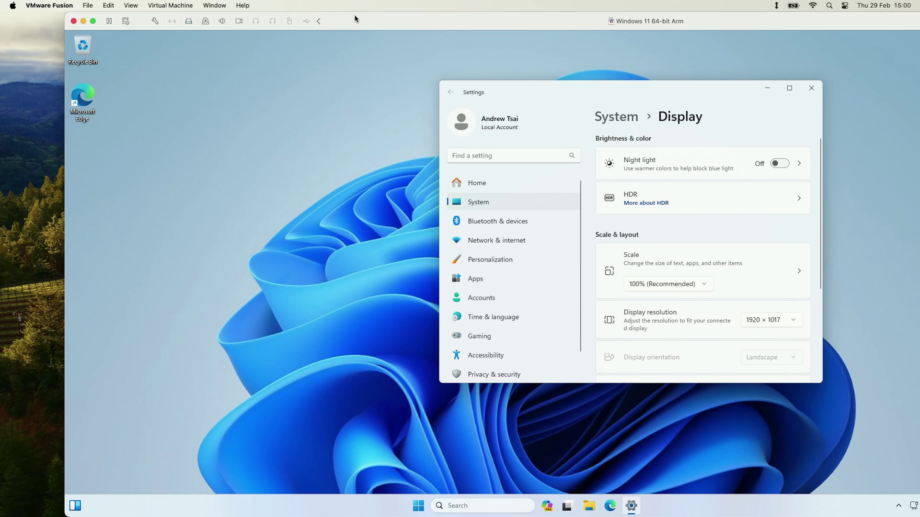
pyautogui.click(318, 21)
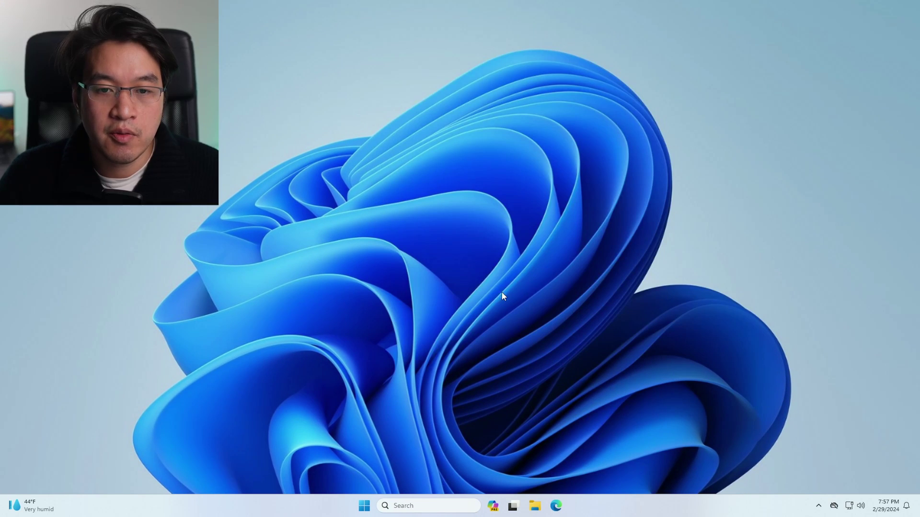
# Launch Edge and finish its first-run setup without signing in or importing data
pyautogui.click(556, 506)
pyautogui.moveTo(358, 21)
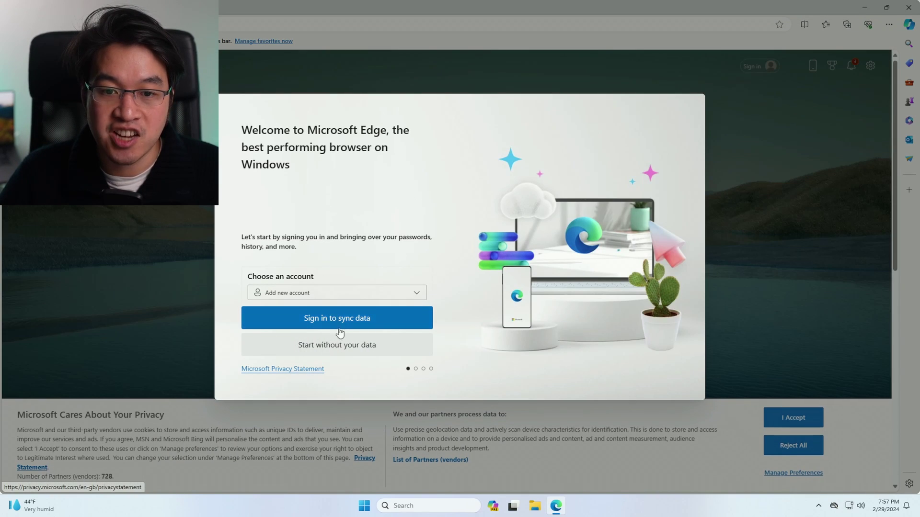
pyautogui.click(338, 343)
pyautogui.click(300, 349)
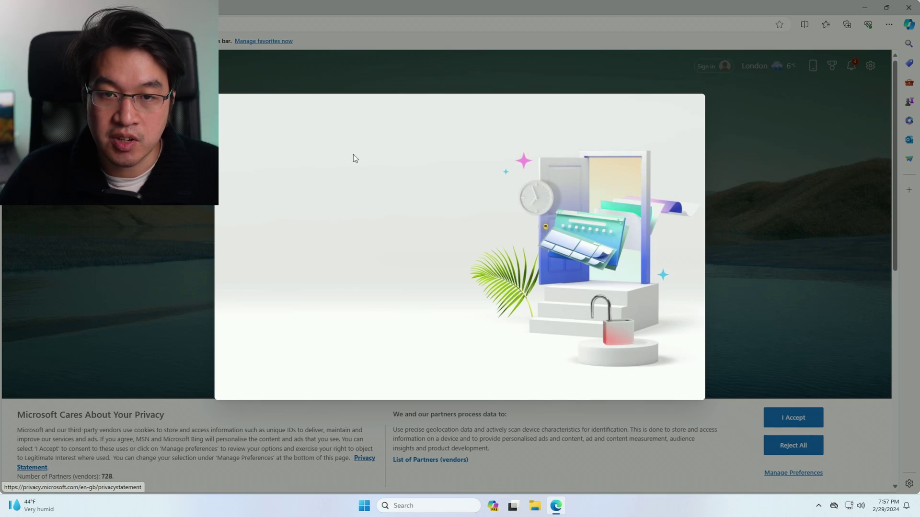
pyautogui.click(349, 346)
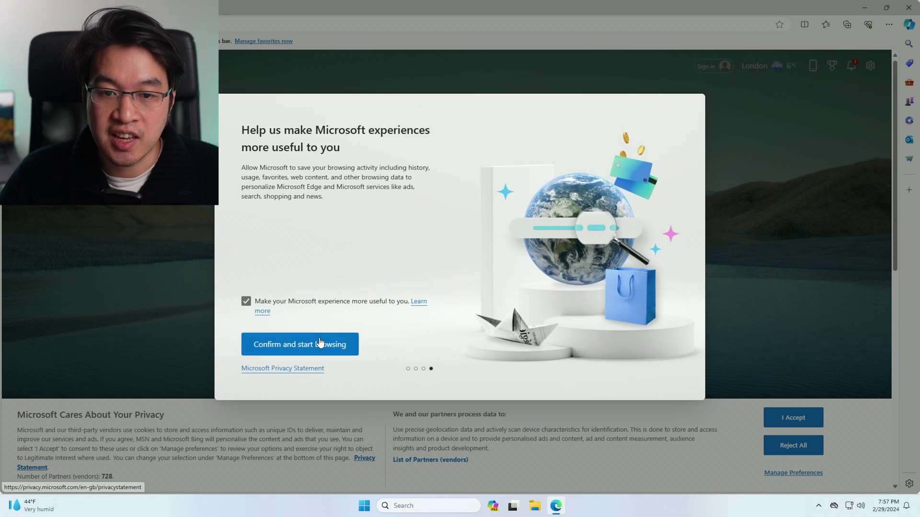
pyautogui.click(320, 342)
# Widen the Edge window, search the web for steam, and download the Steam installer
pyautogui.moveTo(367, 14); pyautogui.dragTo(514, 15)
pyautogui.moveTo(738, 156); pyautogui.dragTo(868, 156)
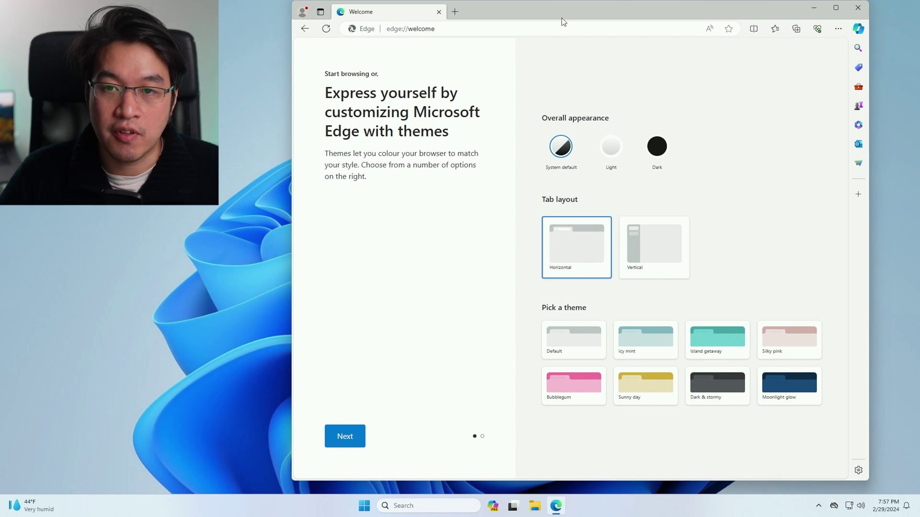
pyautogui.moveTo(551, 16); pyautogui.dragTo(548, 20)
pyautogui.click(589, 32)
pyautogui.write('steam')
pyautogui.press('Return')
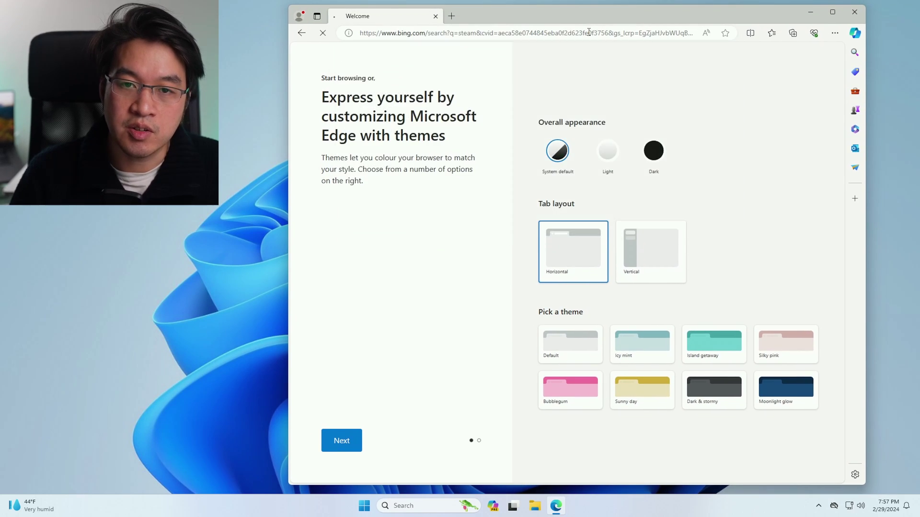
pyautogui.click(434, 252)
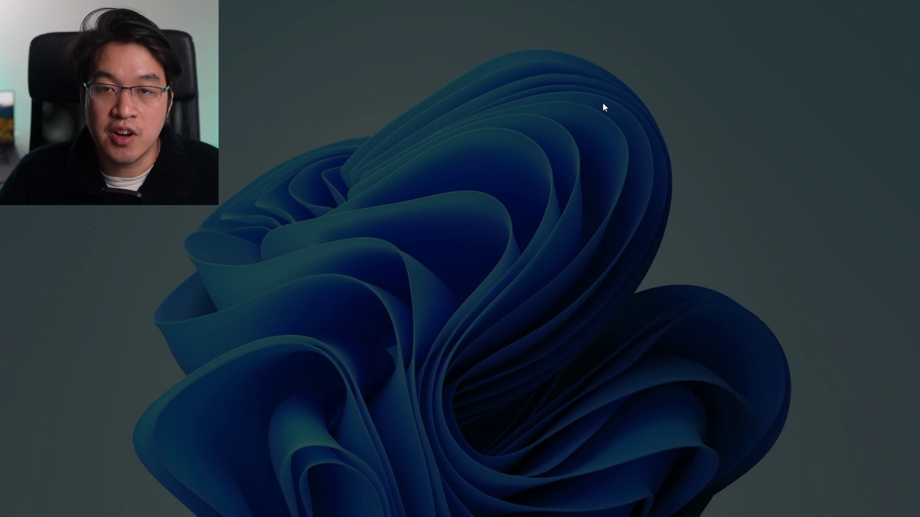
# Install Steam with the default English language and install folder, then run it
pyautogui.click(441, 331)
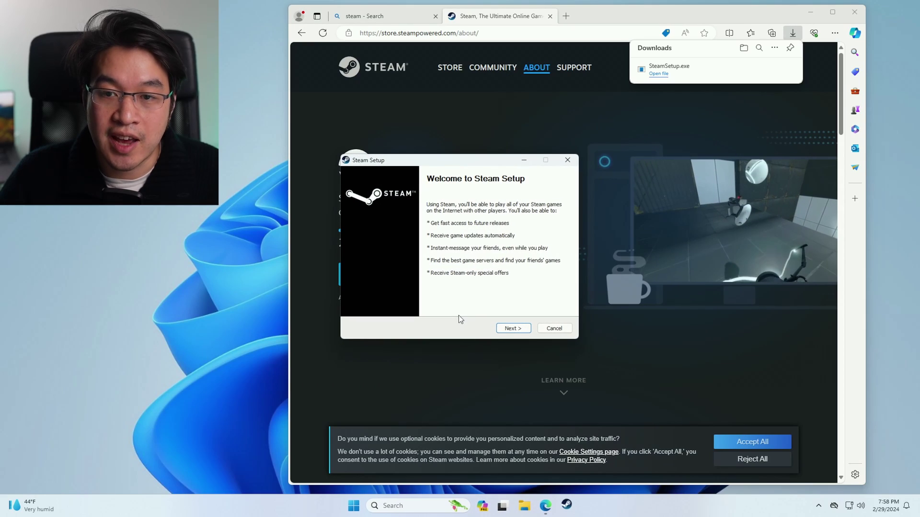
pyautogui.click(515, 329)
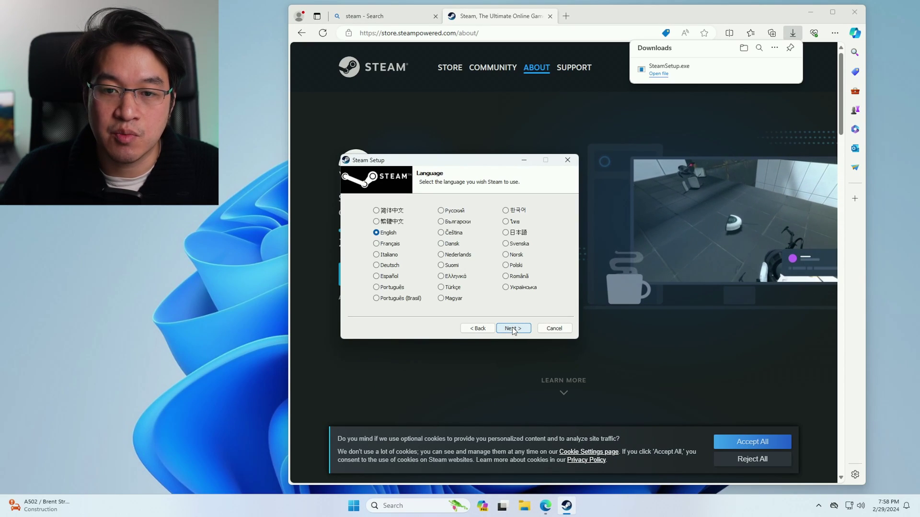
pyautogui.click(513, 329)
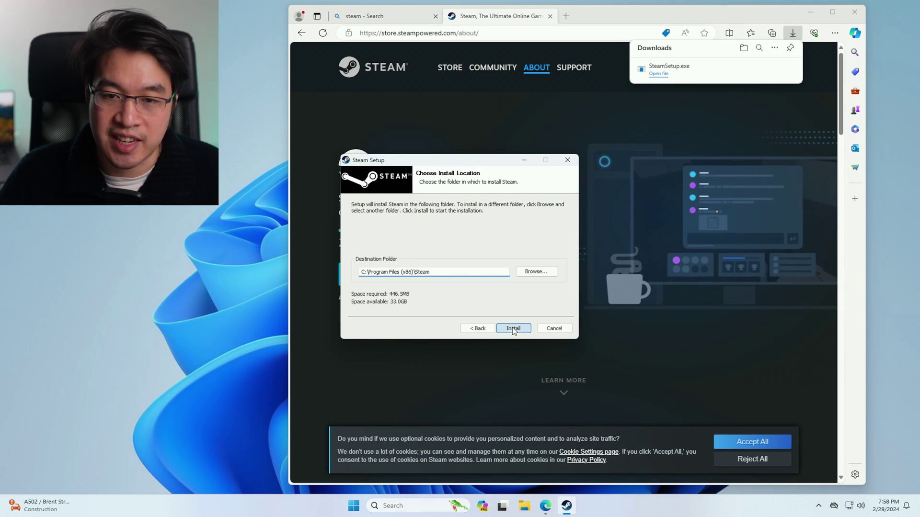
pyautogui.click(513, 329)
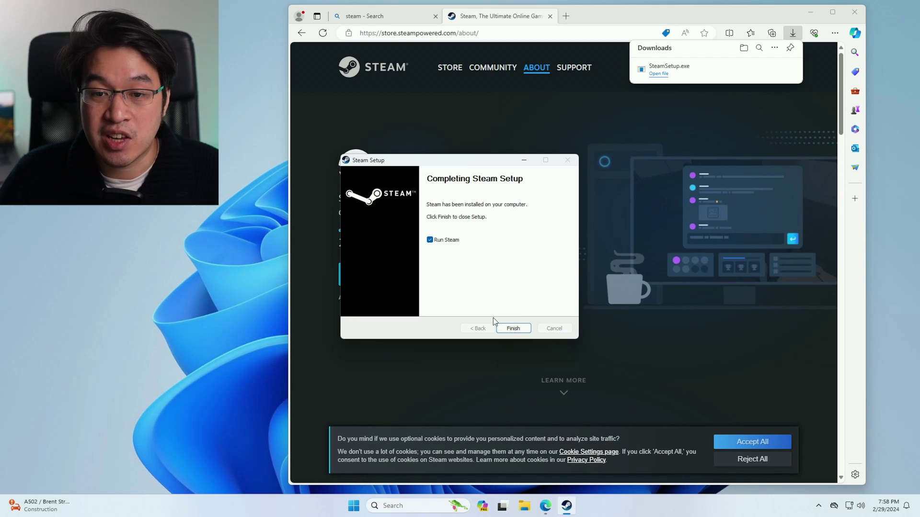
pyautogui.click(501, 328)
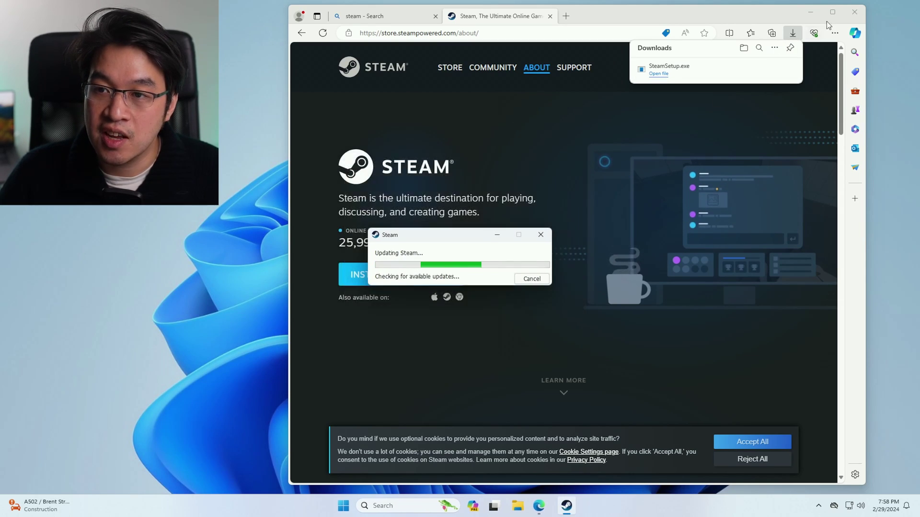
pyautogui.click(810, 12)
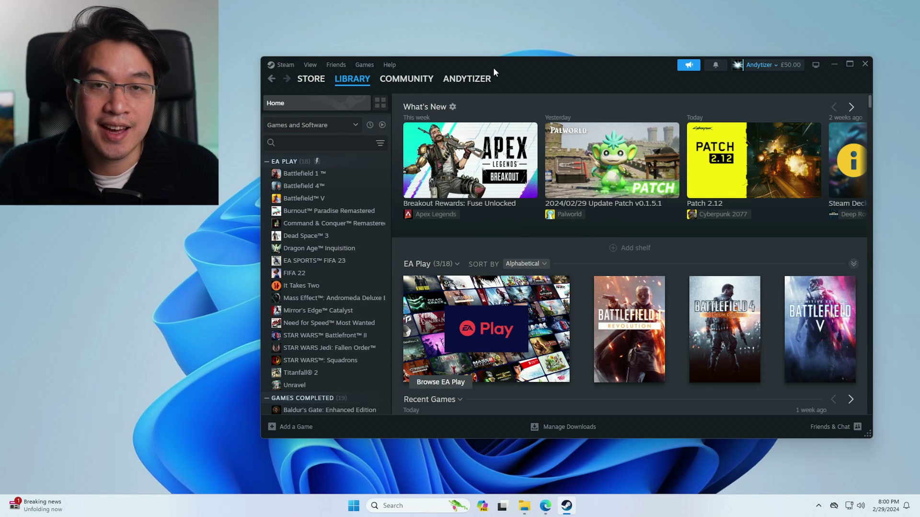
# Find Skyrim Special Edition in the Steam library and launch it, allowing the Steam Client Service
pyautogui.moveTo(495, 72); pyautogui.dragTo(510, 64)
pyautogui.click(334, 139)
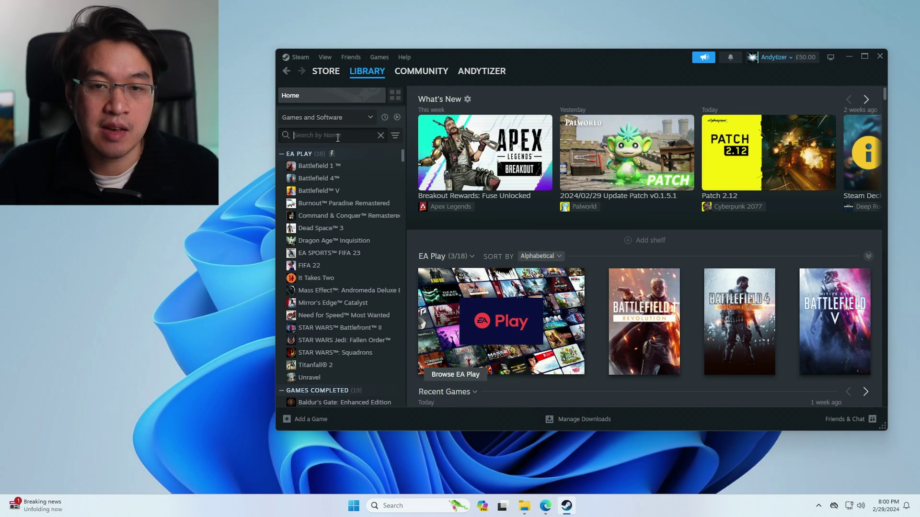
pyautogui.scroll(-3, 402, 154)
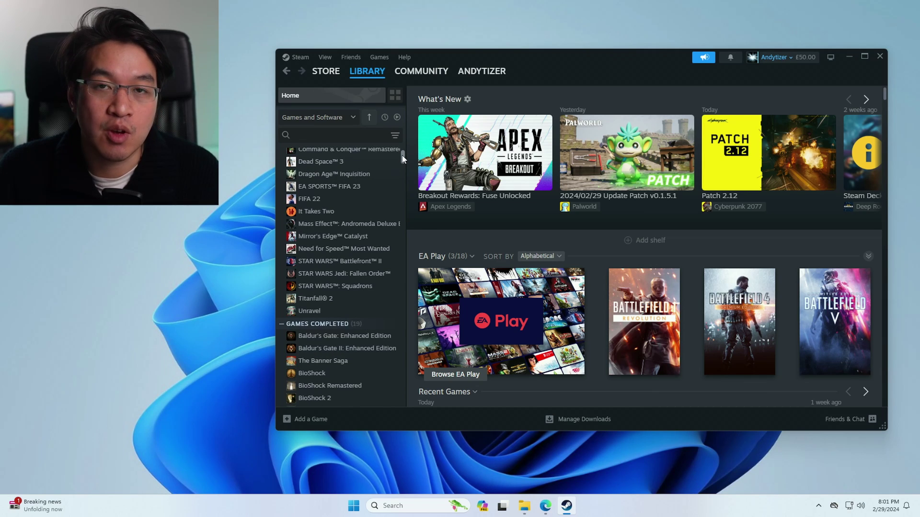
pyautogui.scroll(-5, 403, 158)
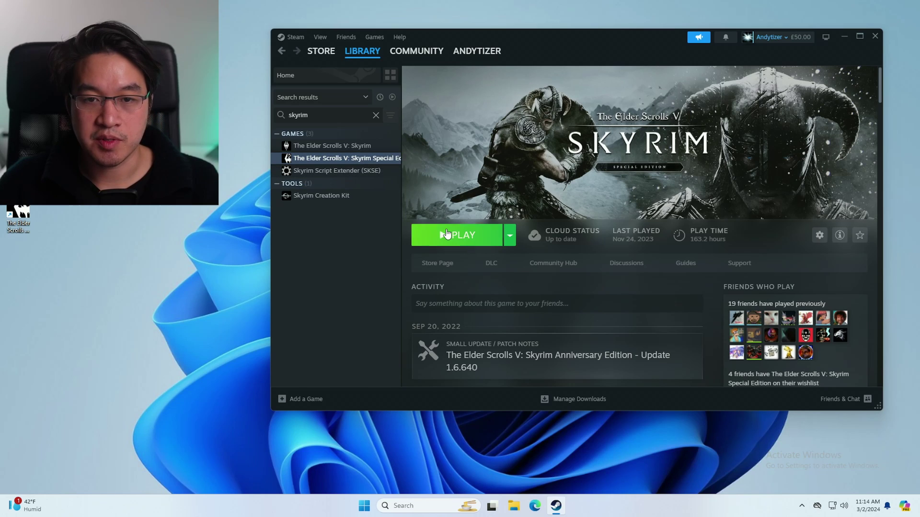
pyautogui.click(471, 234)
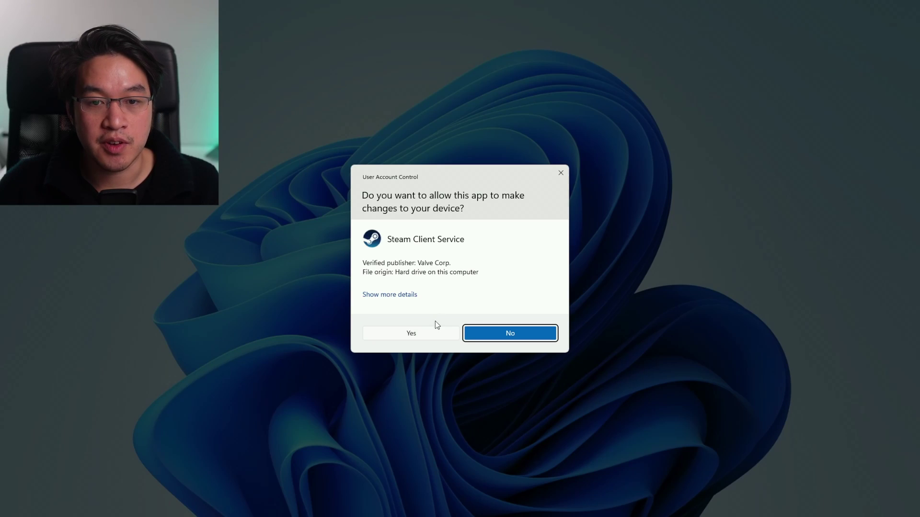
pyautogui.click(427, 330)
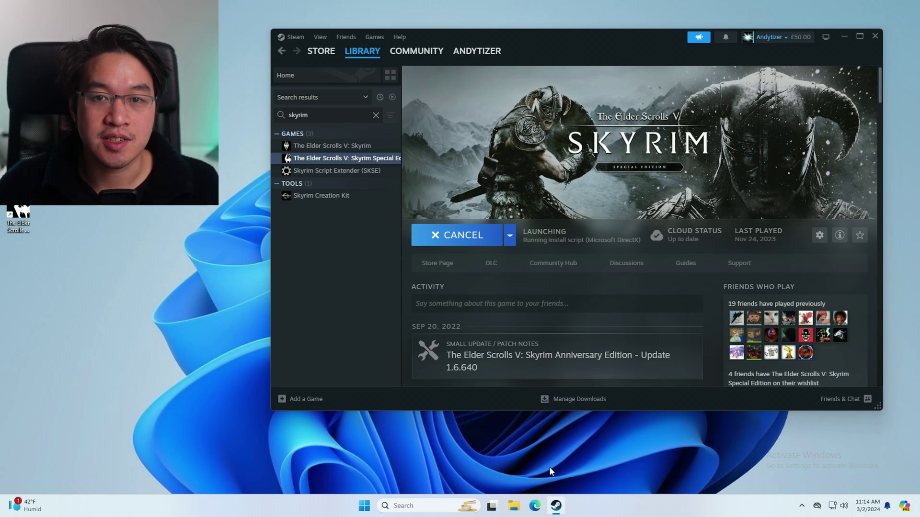
# Accept the detected default video and graphics settings, then start Skyrim from the launcher
pyautogui.click(518, 286)
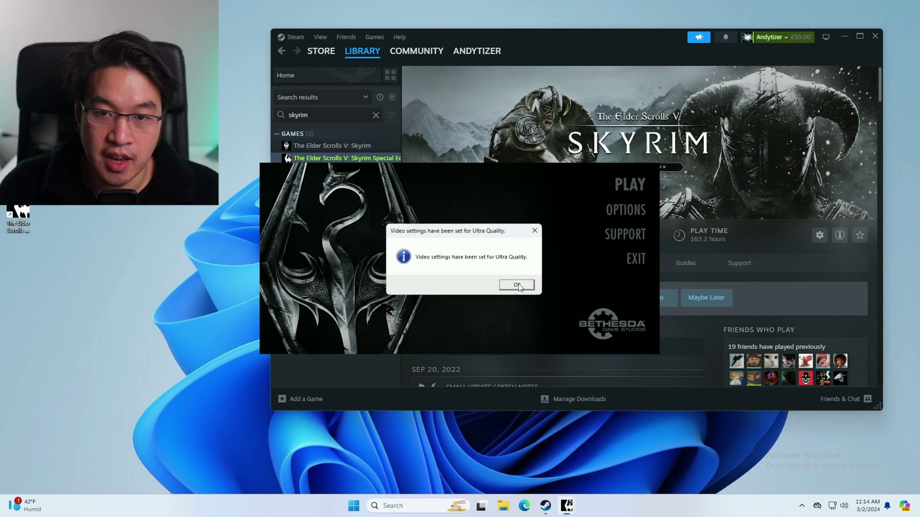
pyautogui.click(507, 287)
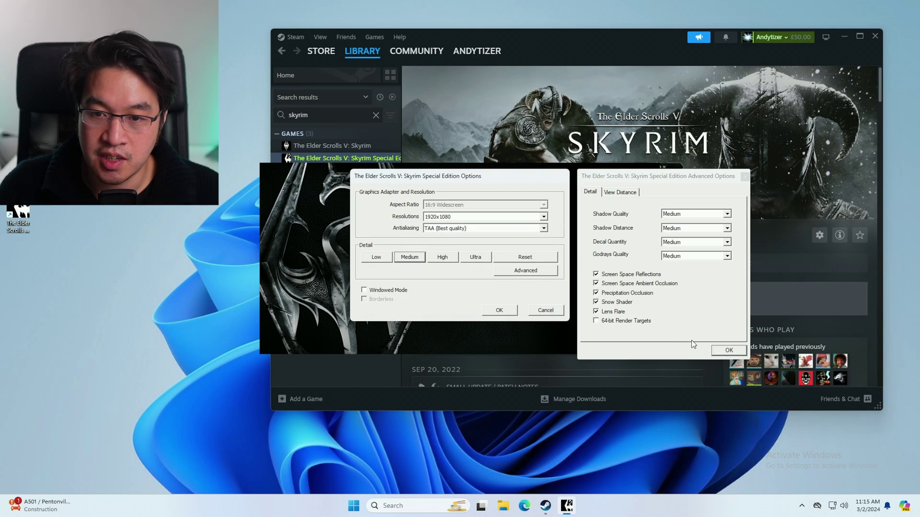
pyautogui.click(724, 351)
pyautogui.click(499, 310)
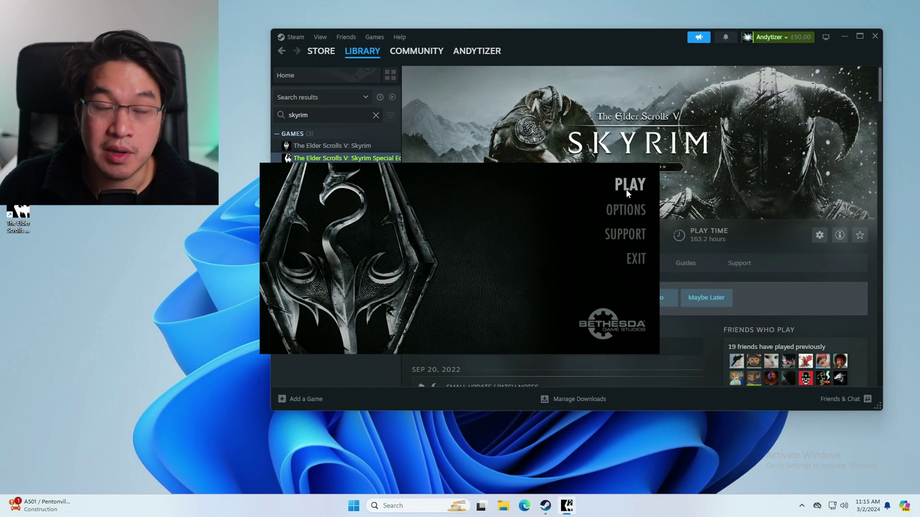
pyautogui.click(623, 189)
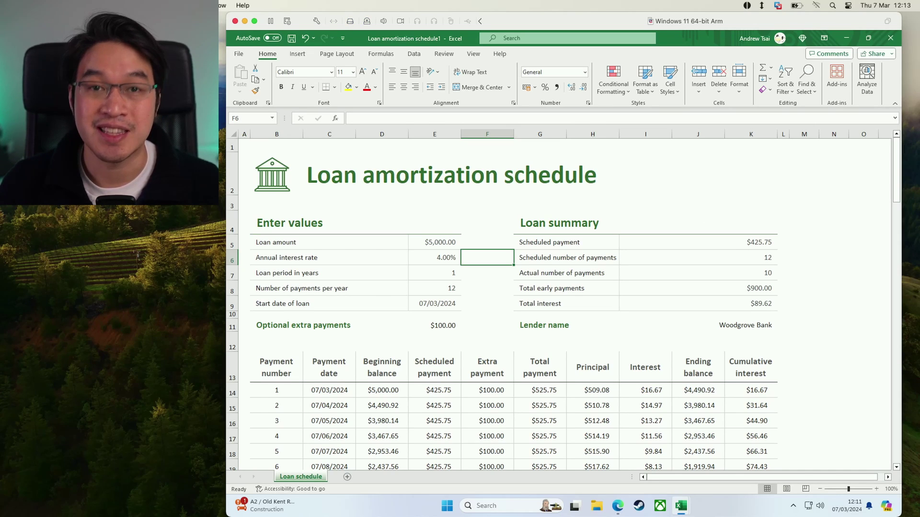
# Scroll the payment table through payment 10 and inspect payment 6's ending balance cell
pyautogui.moveTo(899, 155); pyautogui.dragTo(892, 197)
pyautogui.scroll(-3, 616, 305)
pyautogui.scroll(4, 622, 296)
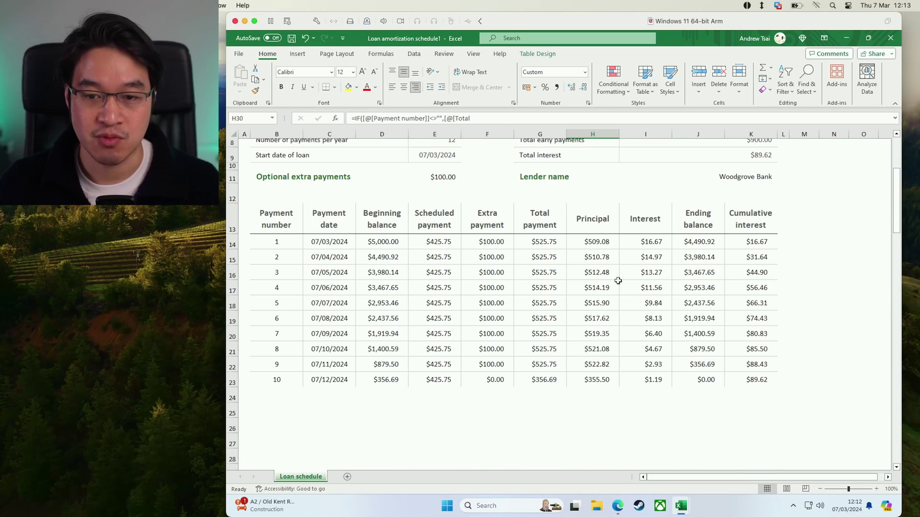
pyautogui.click(685, 312)
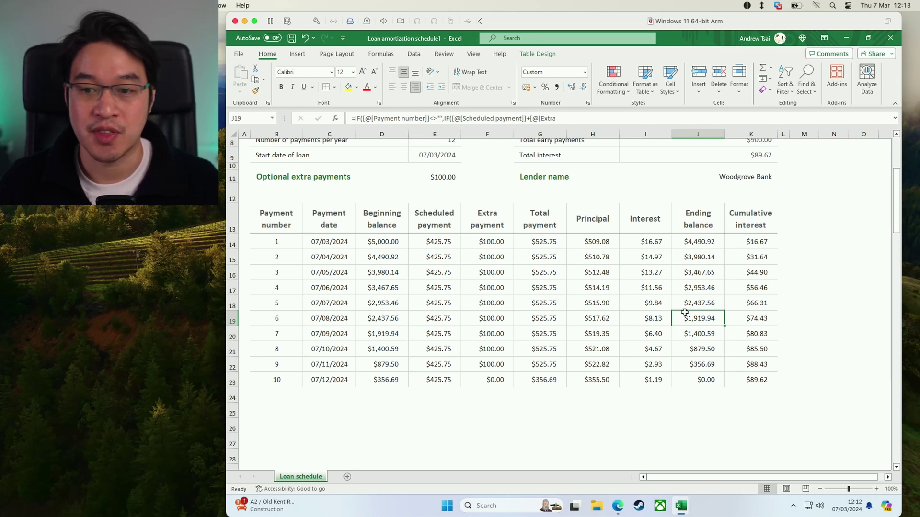
pyautogui.scroll(-3, 684, 312)
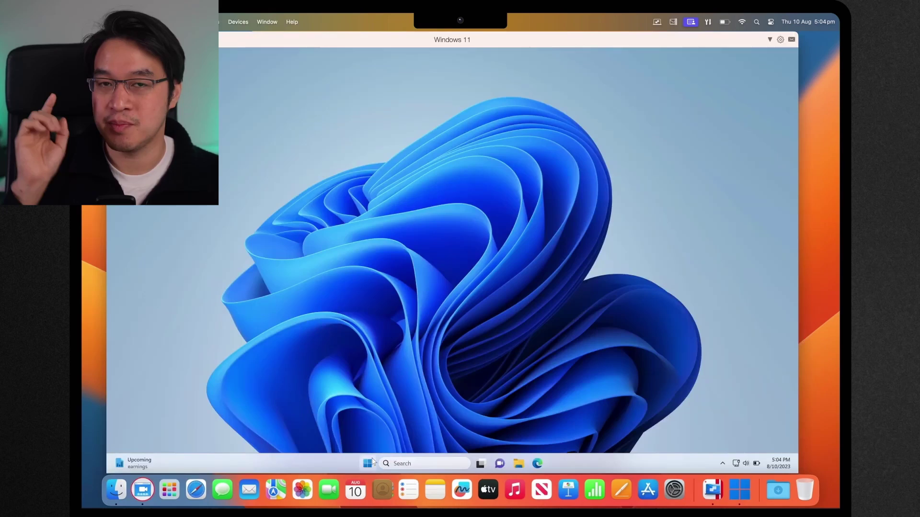
# Launch Word from Start and paste the copied Australia Coffee Market Analysis article into it
pyautogui.click(368, 462)
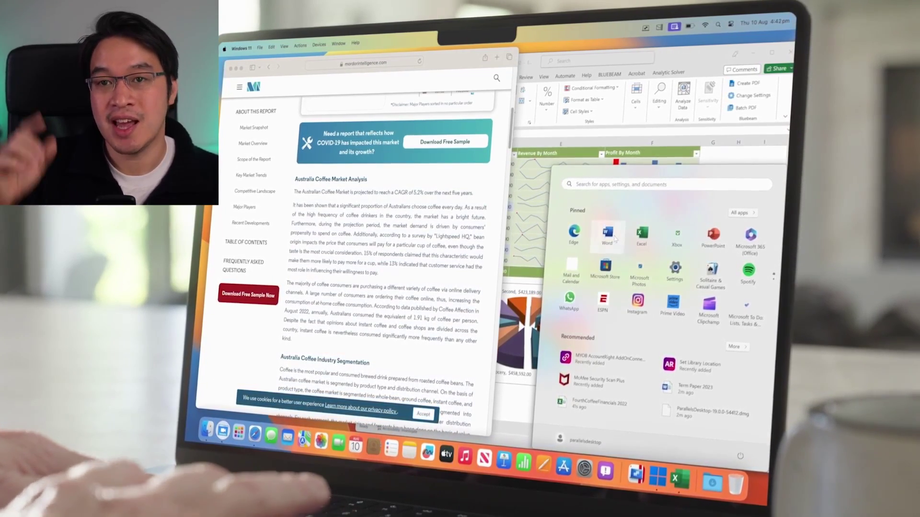
pyautogui.click(607, 231)
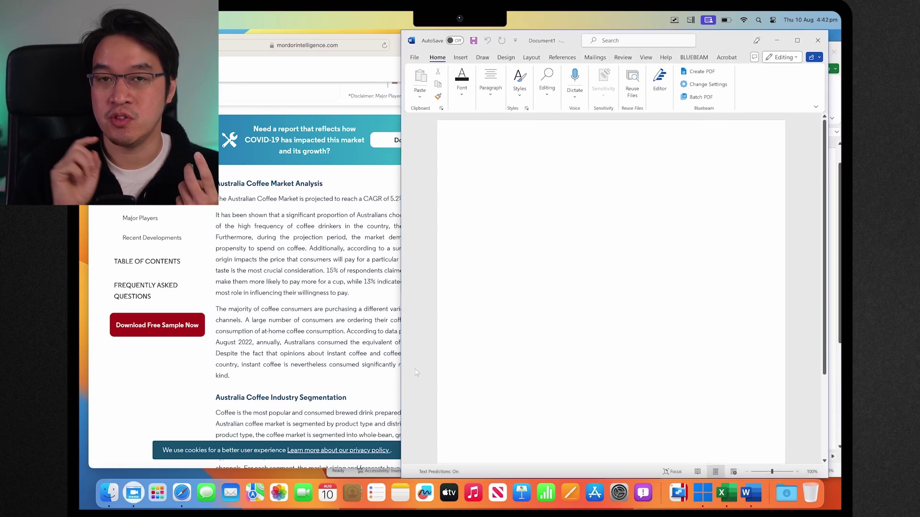
pyautogui.moveTo(217, 183); pyautogui.dragTo(229, 376)
pyautogui.press('super+c')
pyautogui.click(531, 197)
pyautogui.press('super+v')
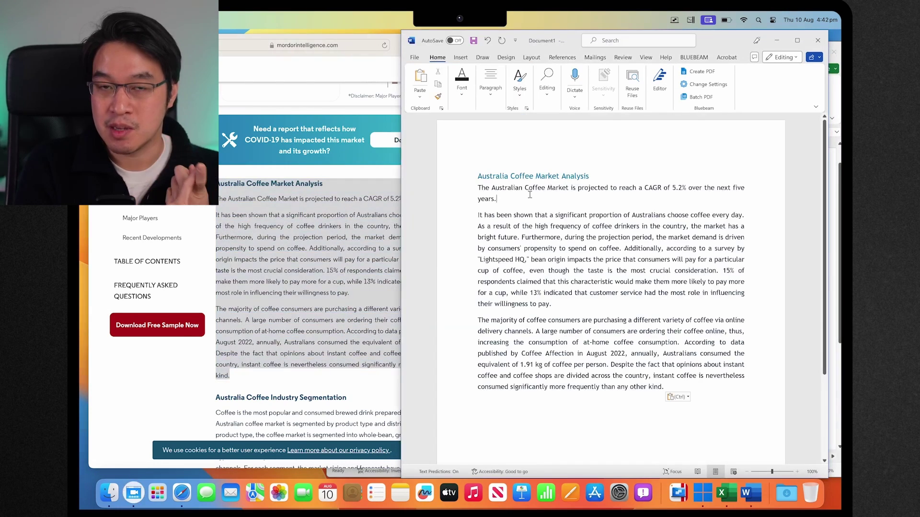